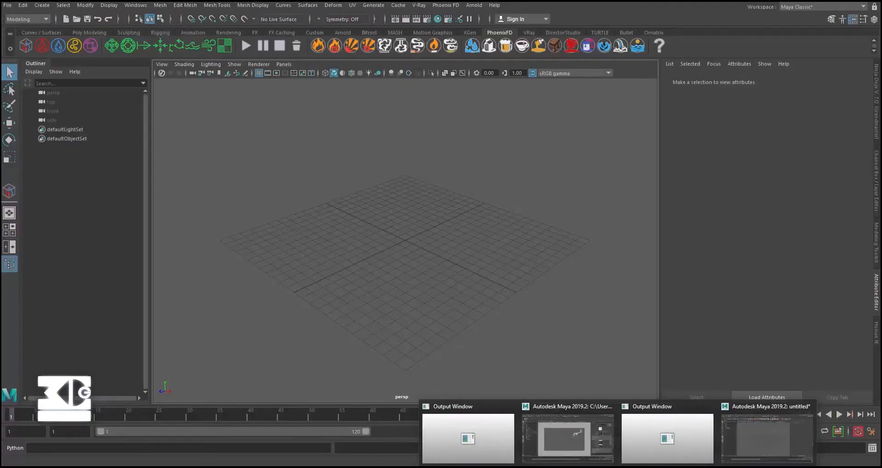
Look at the finished helicopter-over-ocean render in the other open scene, and return to the untitled scene.
{"action": "left_click", "coordinate": [517, 431]}
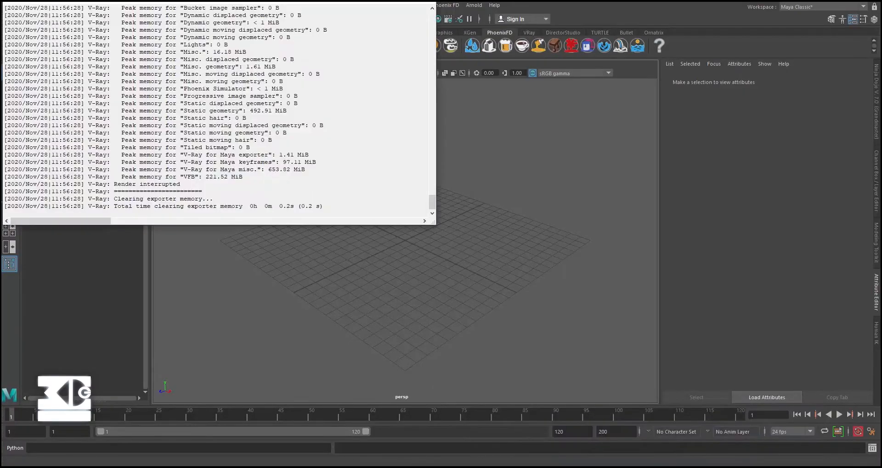
{"action": "left_click", "coordinate": [596, 461]}
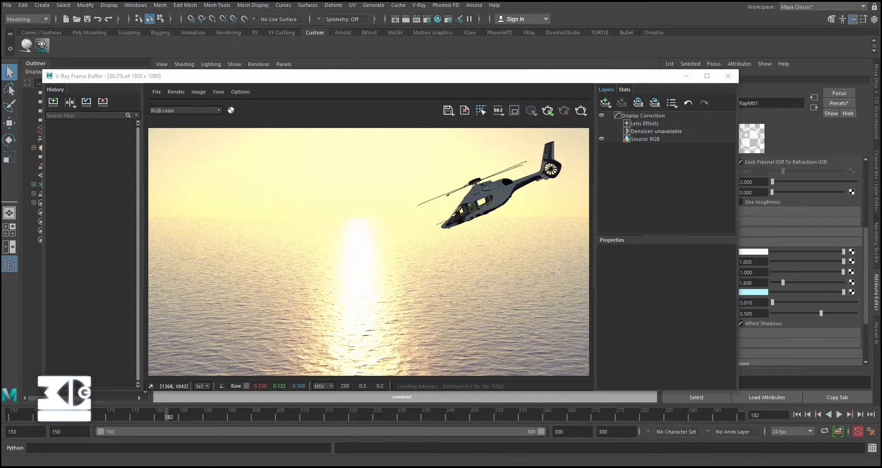
{"action": "left_click", "coordinate": [761, 446]}
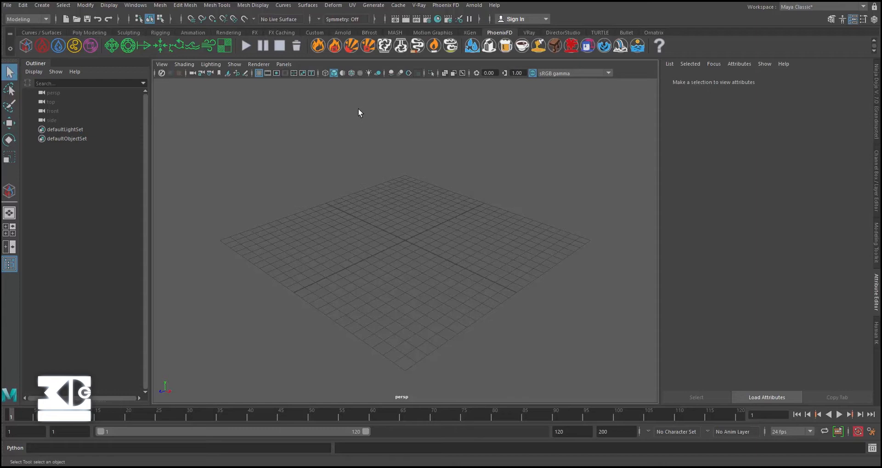
Create a Phoenix FD simulator box that covers the whole ground grid.
{"action": "left_click_drag", "start_coordinate": [477, 261], "coordinate": [381, 275], "text": "alt"}
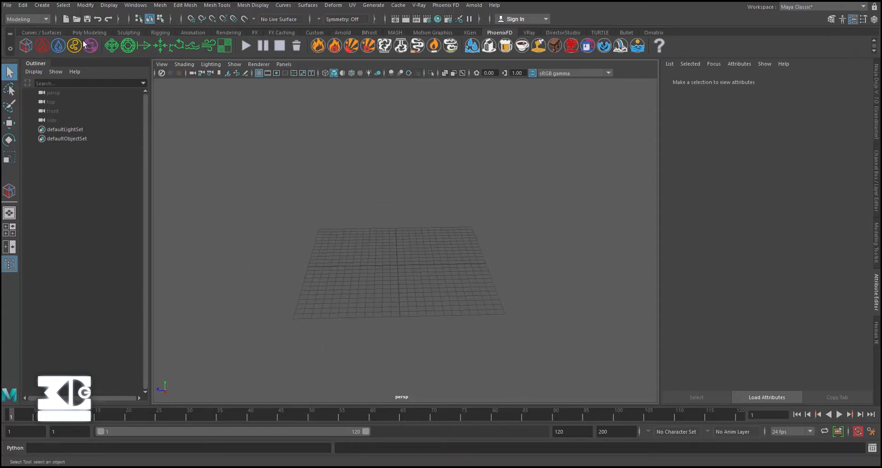
{"action": "left_click", "coordinate": [27, 46]}
{"action": "left_click_drag", "start_coordinate": [309, 223], "coordinate": [507, 323]}
{"action": "left_click", "coordinate": [505, 309]}
{"action": "right_click_drag", "start_coordinate": [493, 297], "coordinate": [371, 283], "text": "alt"}
{"action": "left_click_drag", "start_coordinate": [370, 283], "coordinate": [401, 284], "text": "alt"}
{"action": "right_click_drag", "start_coordinate": [400, 285], "coordinate": [426, 251], "text": "alt"}
{"action": "left_click_drag", "start_coordinate": [427, 251], "coordinate": [436, 252], "text": "alt"}
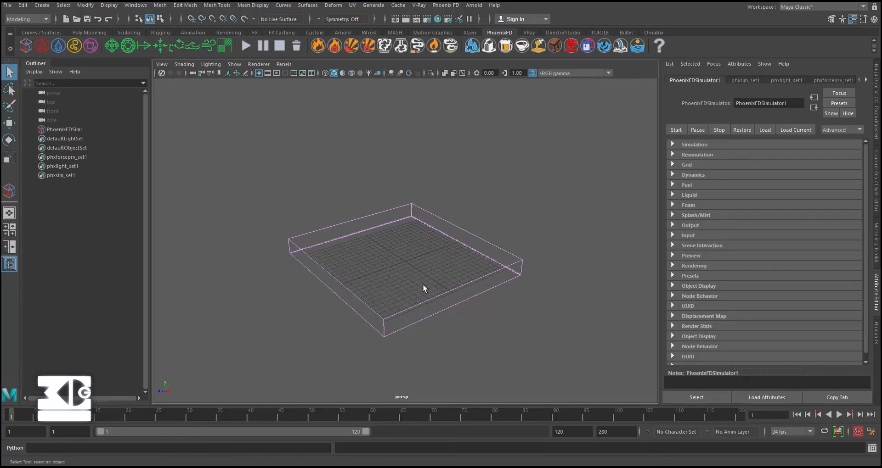
Set the simulator's render mode to Ocean Mesh and enable Pure Ocean in its mesh settings.
{"action": "scroll", "coordinate": [693, 275], "scroll_direction": "down", "scroll_amount": 4}
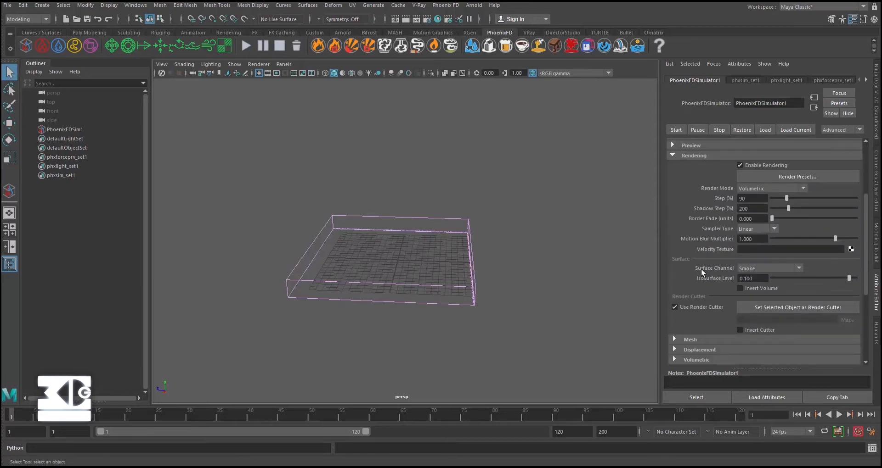
{"action": "left_click", "coordinate": [743, 191]}
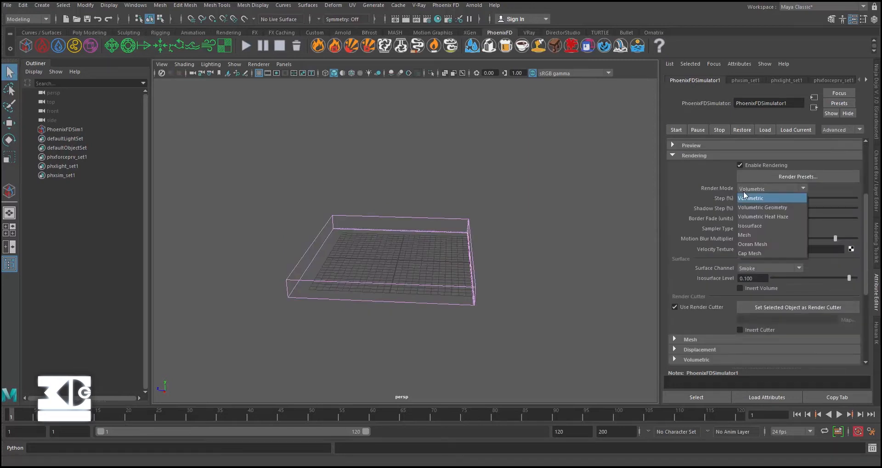
{"action": "left_click", "coordinate": [753, 244]}
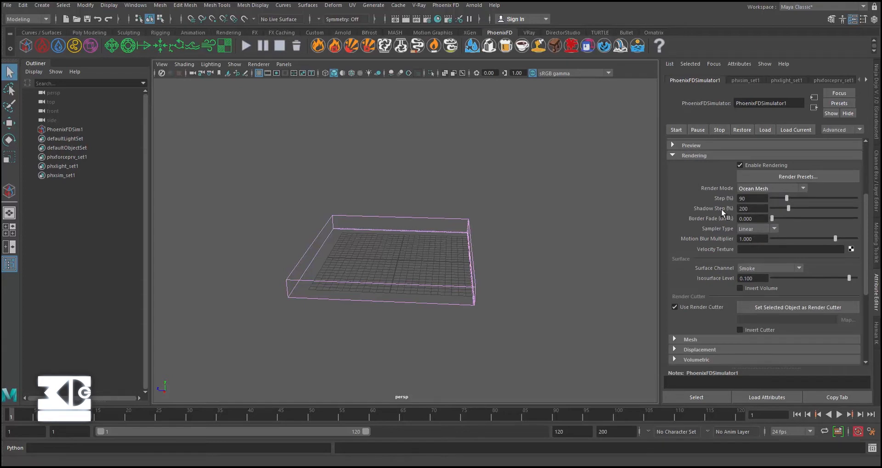
{"action": "scroll", "coordinate": [706, 247], "scroll_direction": "down", "scroll_amount": 3}
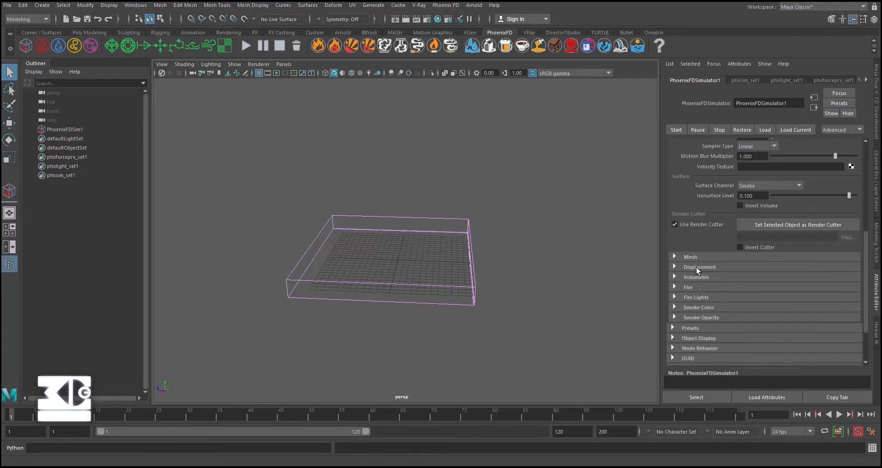
{"action": "left_click", "coordinate": [695, 258]}
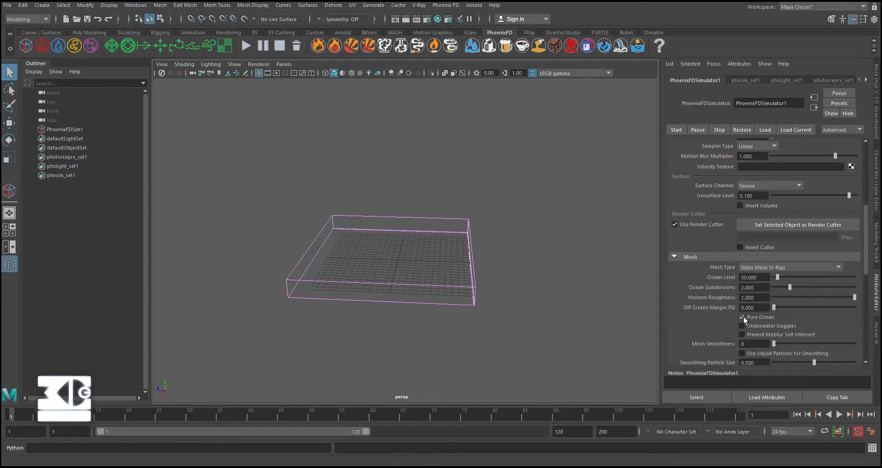
Enable Show Mesh in the simulator's preview settings and view the ocean surface from several angles.
{"action": "scroll", "coordinate": [695, 215], "scroll_direction": "up", "scroll_amount": 5}
{"action": "scroll", "coordinate": [694, 217], "scroll_direction": "up", "scroll_amount": 1}
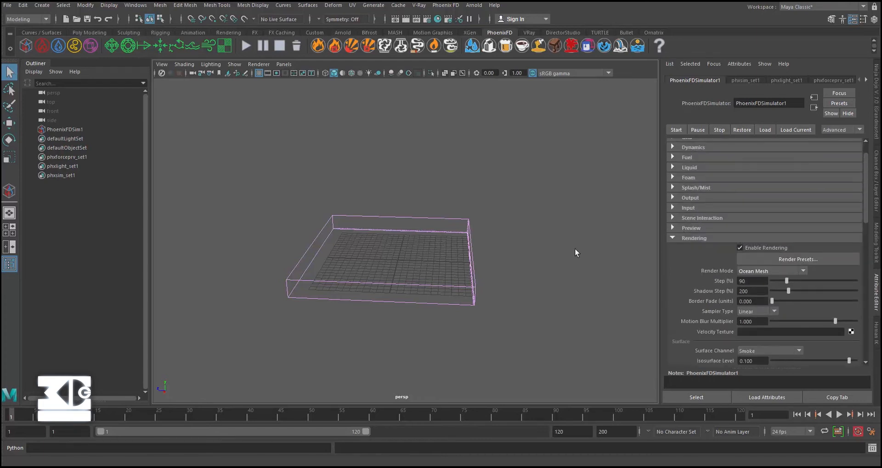
{"action": "scroll", "coordinate": [455, 225], "scroll_direction": "down", "scroll_amount": 4}
{"action": "left_click_drag", "start_coordinate": [462, 260], "coordinate": [494, 272], "text": "alt"}
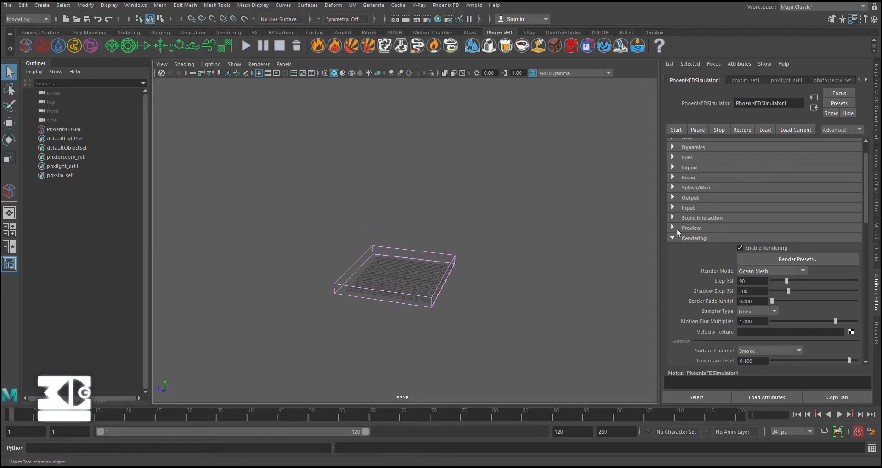
{"action": "left_click", "coordinate": [672, 227]}
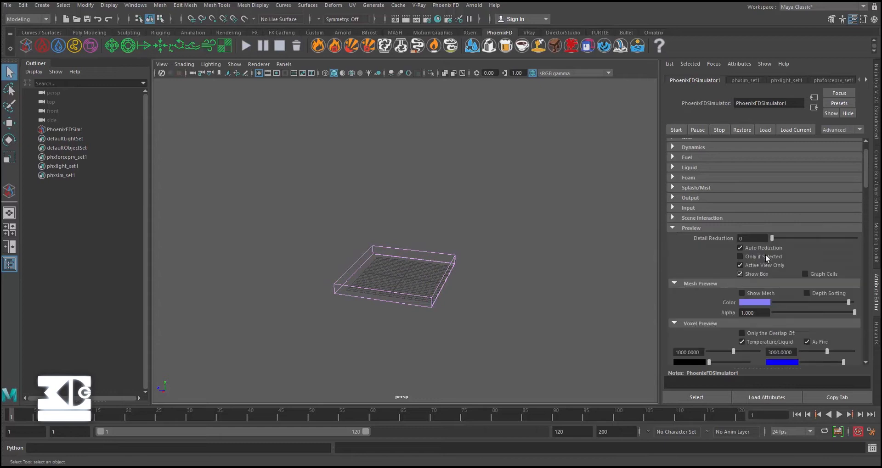
{"action": "left_click", "coordinate": [742, 293]}
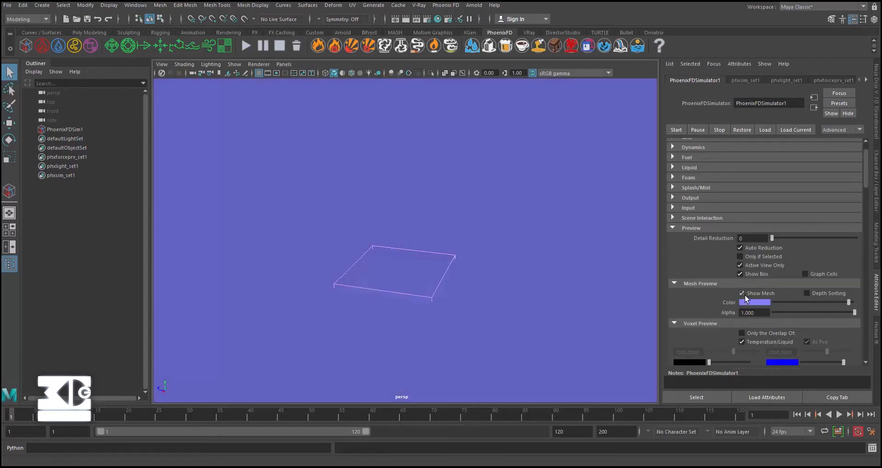
{"action": "mouse_move", "coordinate": [427, 283]}
{"action": "left_mouse_down", "text": "alt"}
{"action": "mouse_move", "coordinate": [446, 275]}
{"action": "mouse_move", "coordinate": [424, 273]}
{"action": "left_mouse_up", "text": "alt"}
{"action": "scroll", "coordinate": [423, 266], "scroll_direction": "up", "scroll_amount": 5}
{"action": "right_click_drag", "start_coordinate": [430, 281], "coordinate": [415, 238], "text": "alt"}
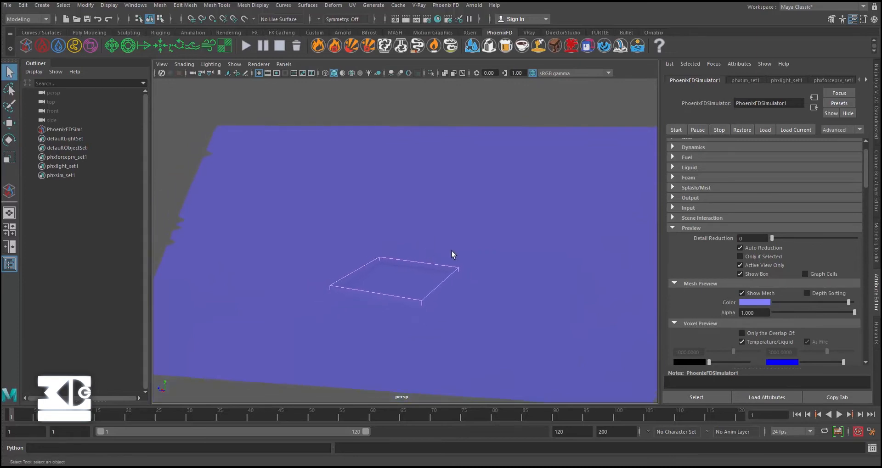
{"action": "left_click_drag", "start_coordinate": [452, 251], "coordinate": [462, 252], "text": "alt"}
{"action": "scroll", "coordinate": [698, 295], "scroll_direction": "down", "scroll_amount": 5}
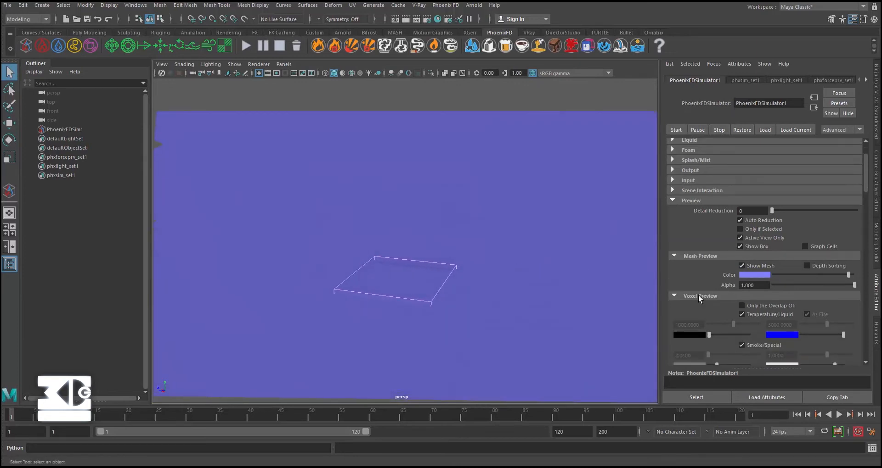
Collapse the simulator's preview settings and expand its displacement settings.
{"action": "scroll", "coordinate": [699, 295], "scroll_direction": "up", "scroll_amount": 4}
{"action": "left_click", "coordinate": [674, 205]}
{"action": "scroll", "coordinate": [697, 277], "scroll_direction": "down", "scroll_amount": 5}
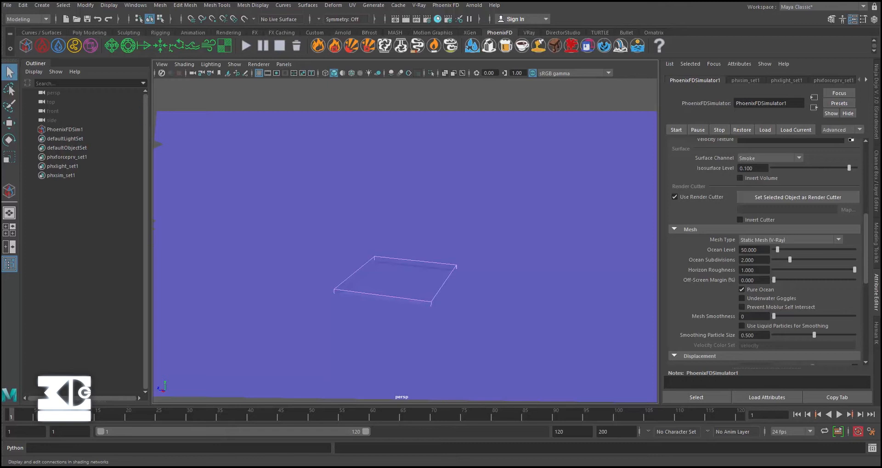
Open Hypershade and create a PhoenixFDOceanTexture node in the empty graph.
{"action": "left_click", "coordinate": [437, 19]}
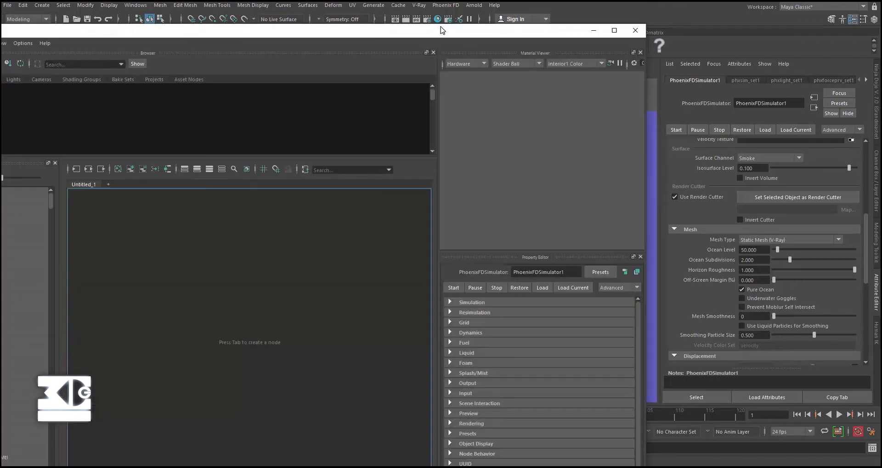
{"action": "double_click", "coordinate": [440, 31]}
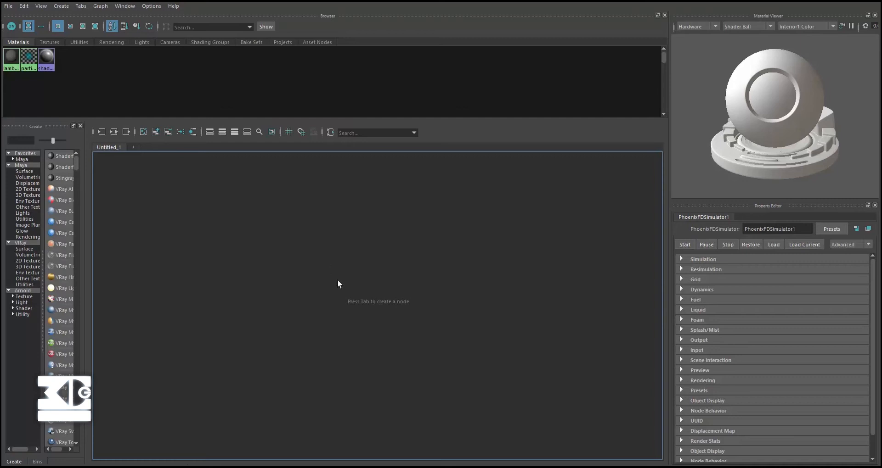
{"action": "key", "text": "Tab"}
{"action": "type", "text": "oce"}
{"action": "key", "text": "Down"}
{"action": "key", "text": "Down"}
{"action": "key", "text": "Down"}
{"action": "key", "text": "Down"}
{"action": "key", "text": "Down"}
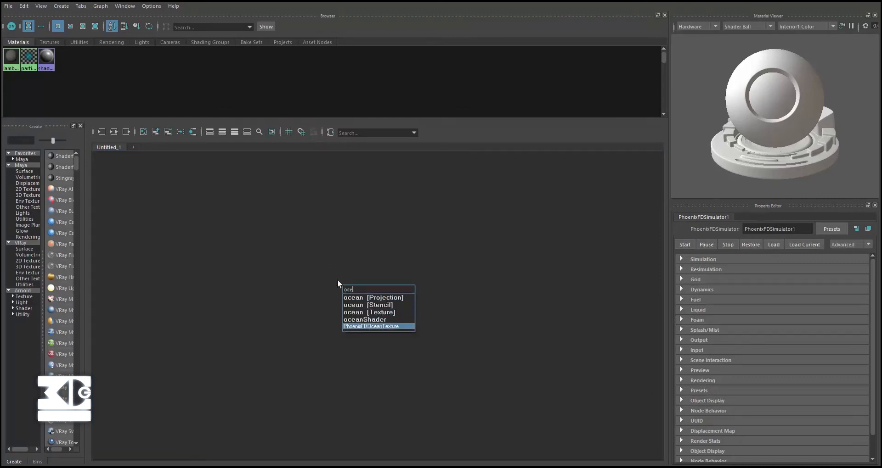
{"action": "key", "text": "Return"}
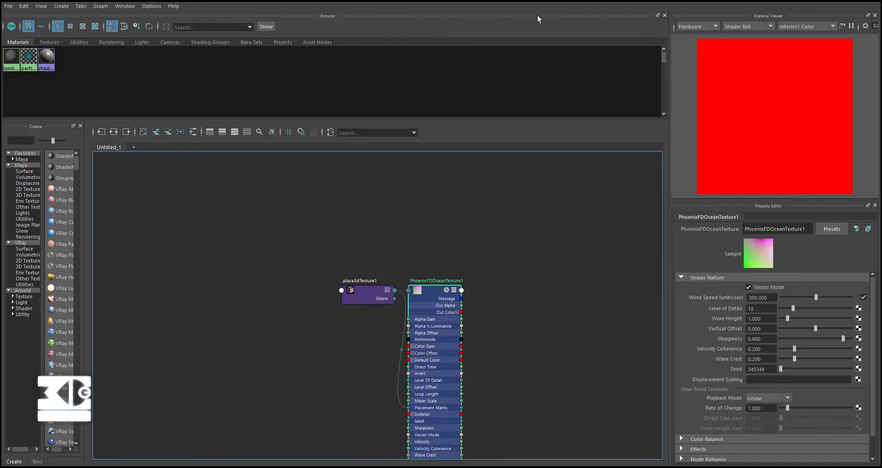
Enable displacement on PhoenixFDSim1 and connect the ocean texture node as its displacement texture.
{"action": "left_click_drag", "start_coordinate": [536, 2], "coordinate": [201, 4]}
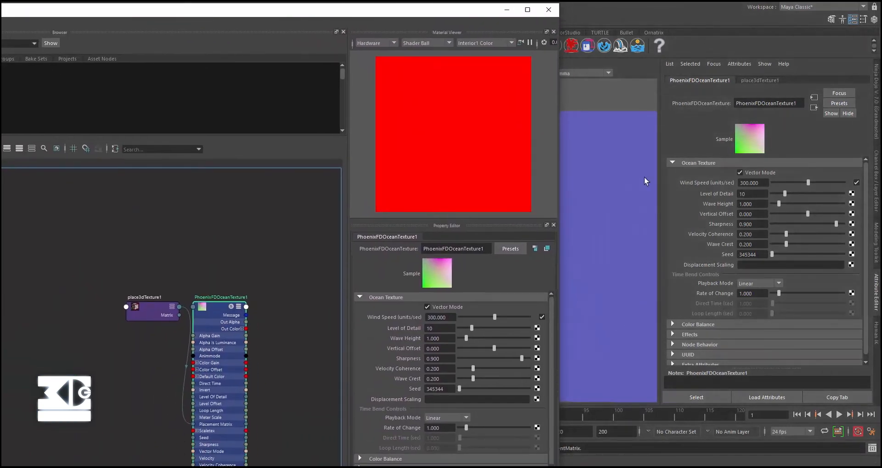
{"action": "left_click", "coordinate": [608, 181]}
{"action": "left_click_drag", "start_coordinate": [367, 11], "coordinate": [131, 36]}
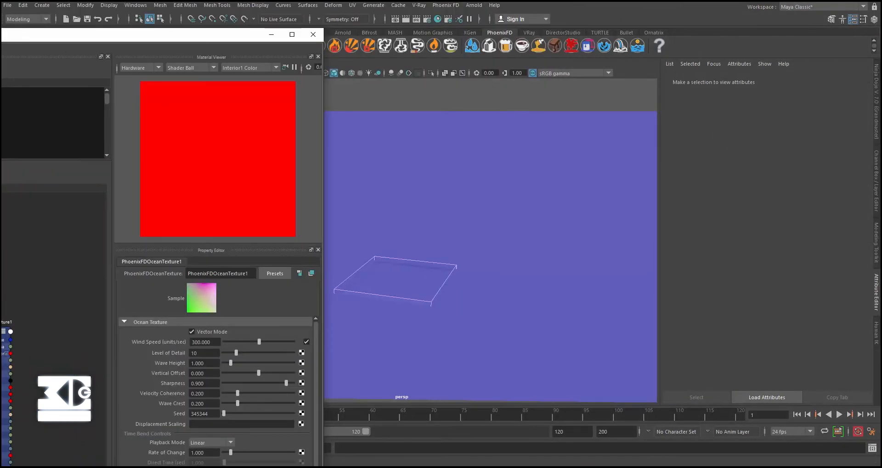
{"action": "left_click", "coordinate": [65, 130]}
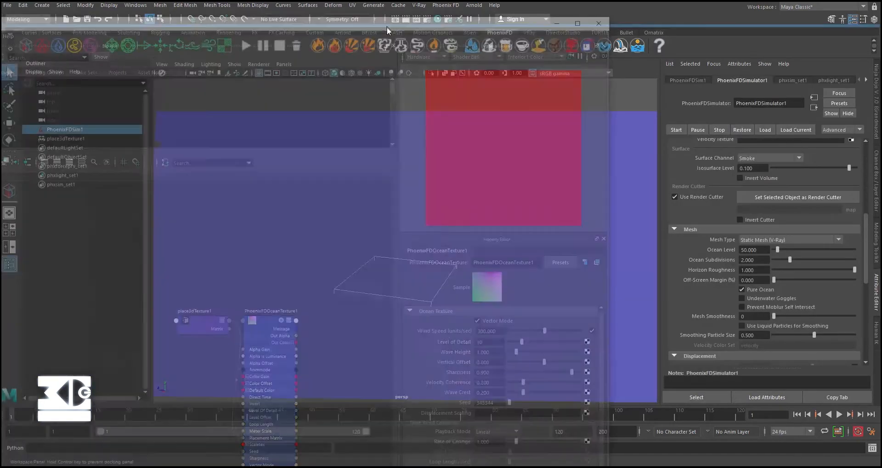
{"action": "scroll", "coordinate": [842, 270], "scroll_direction": "down", "scroll_amount": 5}
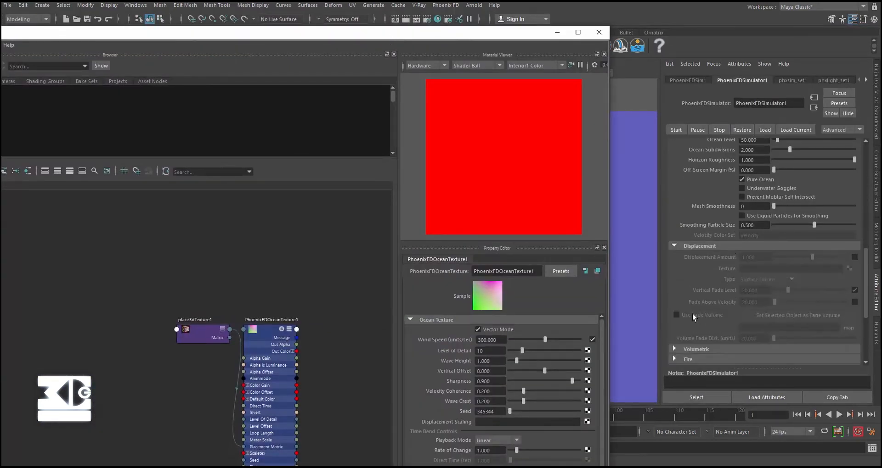
{"action": "left_click", "coordinate": [854, 257]}
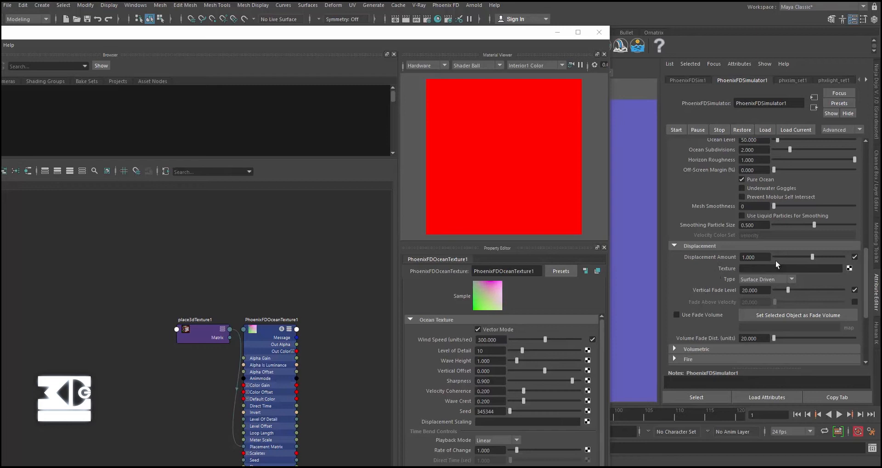
{"action": "middle_click_drag", "start_coordinate": [269, 331], "coordinate": [727, 272]}
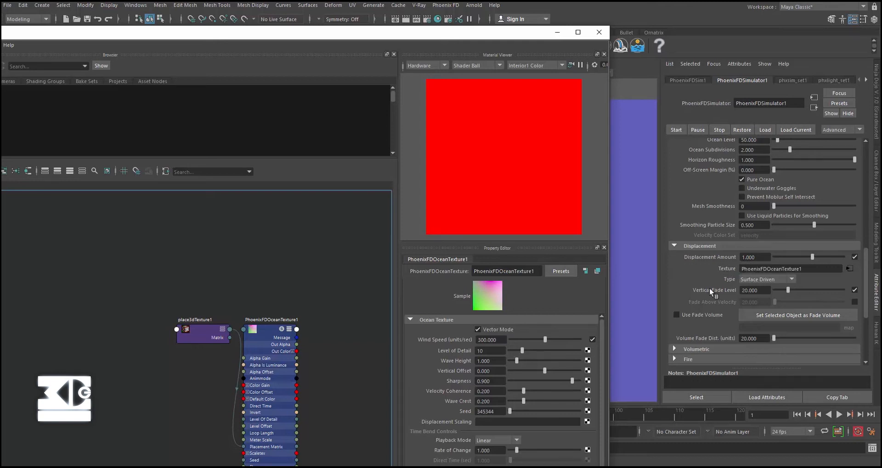
{"action": "left_click_drag", "start_coordinate": [435, 36], "coordinate": [0, 43]}
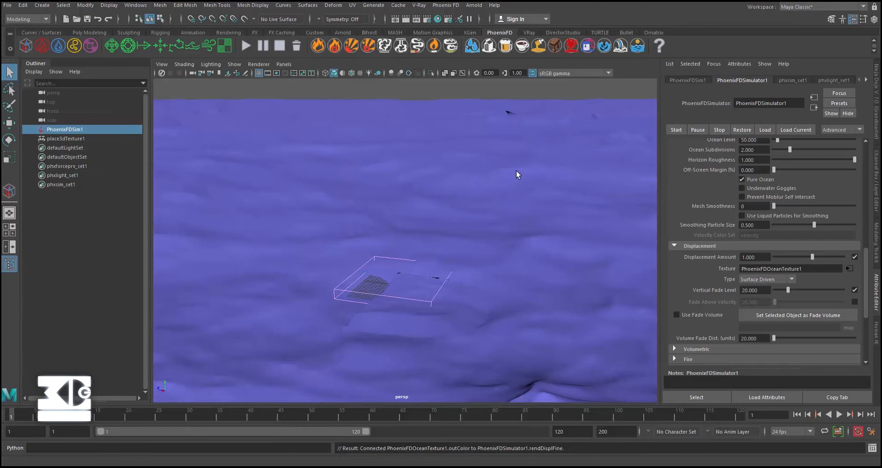
Set the ocean texture's wind speed to 200 units per second.
{"action": "left_click_drag", "start_coordinate": [498, 175], "coordinate": [502, 167], "text": "alt"}
{"action": "right_click_drag", "start_coordinate": [502, 167], "coordinate": [455, 186], "text": "alt"}
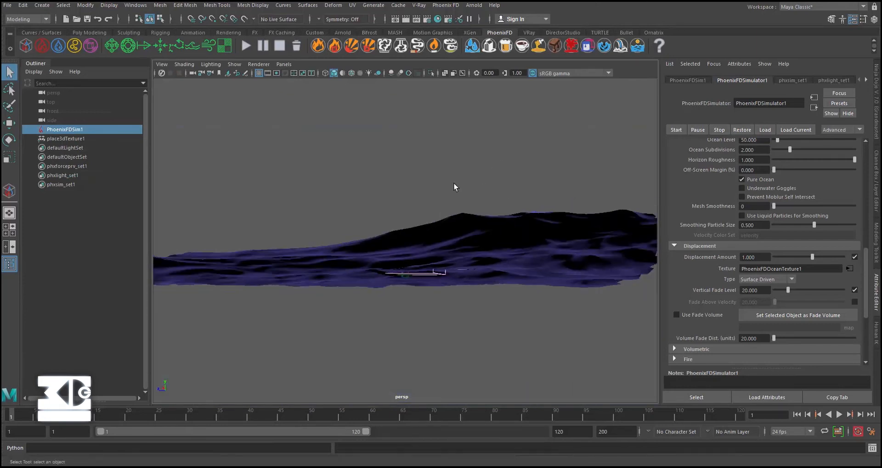
{"action": "left_click_drag", "start_coordinate": [455, 186], "coordinate": [463, 197], "text": "alt"}
{"action": "middle_click_drag", "start_coordinate": [463, 198], "coordinate": [405, 250], "text": "alt"}
{"action": "left_click_drag", "start_coordinate": [406, 250], "coordinate": [373, 247], "text": "alt"}
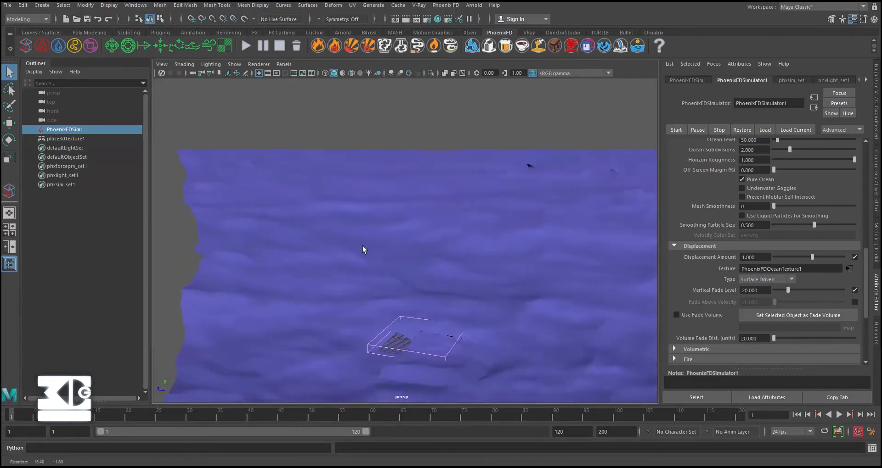
{"action": "left_click", "coordinate": [849, 269]}
{"action": "left_click_drag", "start_coordinate": [0, 12], "coordinate": [0, 10]}
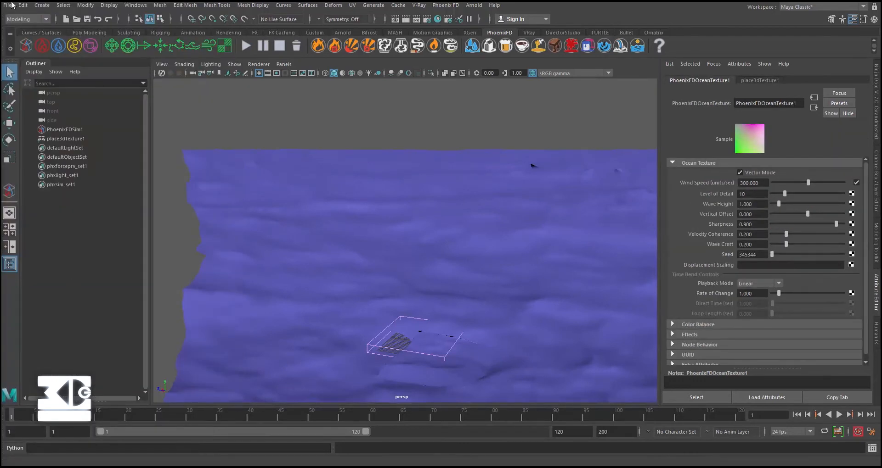
{"action": "left_click_drag", "start_coordinate": [761, 182], "coordinate": [720, 182]}
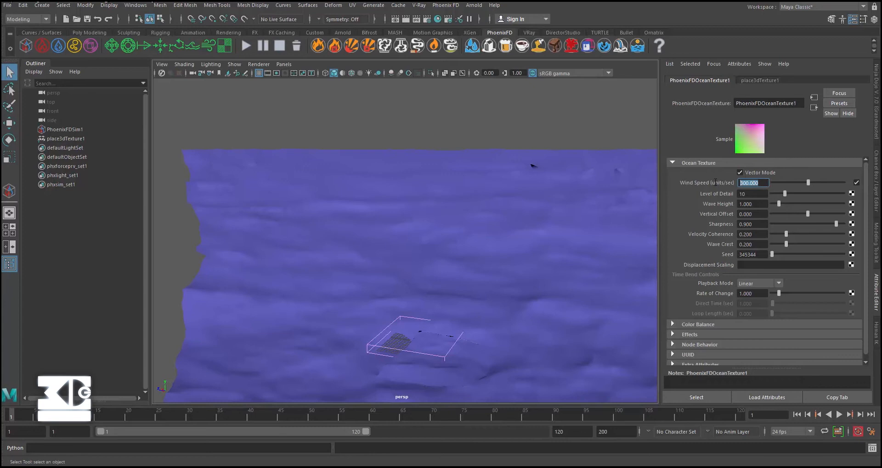
{"action": "type", "text": "200"}
{"action": "key", "text": "Return"}
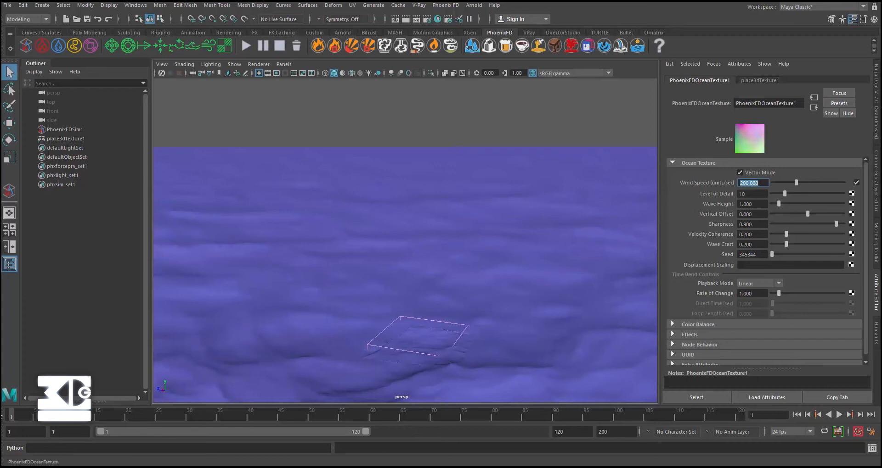
Play the timeline to preview the wave motion, stop at frame 19 and inspect the ocean surface.
{"action": "key", "text": "alt+v"}
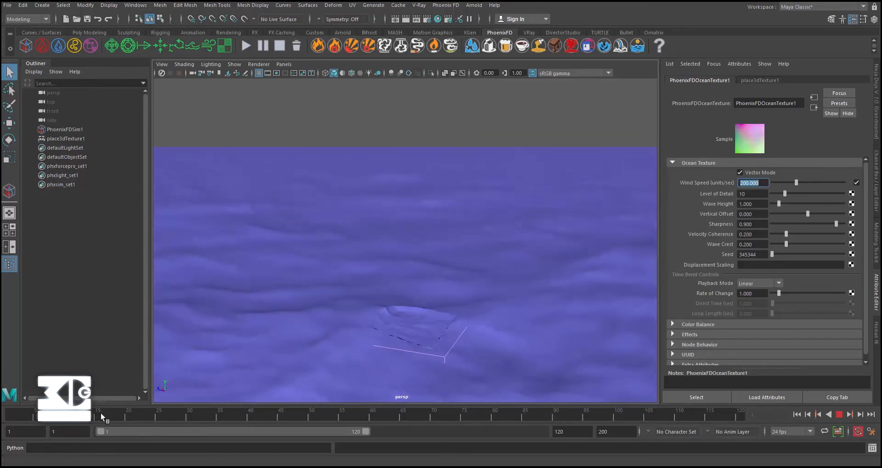
{"action": "left_click", "coordinate": [120, 414]}
{"action": "left_click_drag", "start_coordinate": [496, 321], "coordinate": [515, 301], "text": "alt"}
{"action": "scroll", "coordinate": [481, 301], "scroll_direction": "up", "scroll_amount": 2}
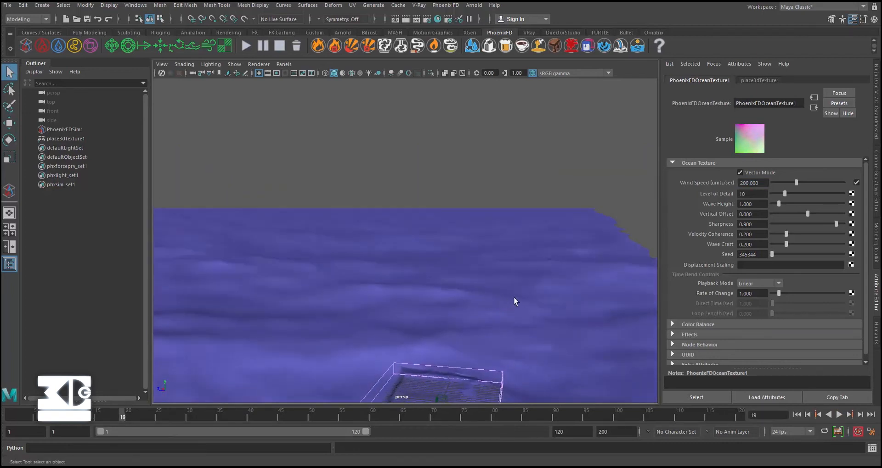
Set the ocean texture's level of detail to 15 and check the added wave detail across the ocean surface.
{"action": "left_click", "coordinate": [760, 195]}
{"action": "type", "text": "15"}
{"action": "key", "text": "Return"}
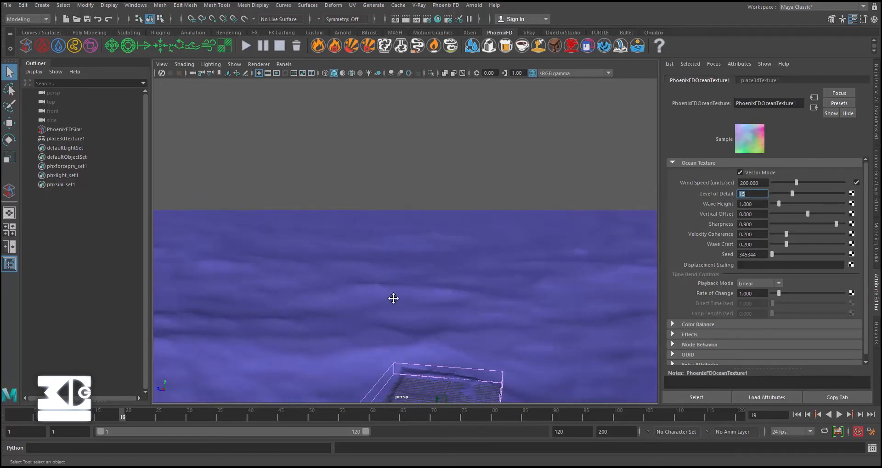
{"action": "scroll", "coordinate": [400, 289], "scroll_direction": "down", "scroll_amount": 2}
{"action": "scroll", "coordinate": [561, 246], "scroll_direction": "down", "scroll_amount": 4}
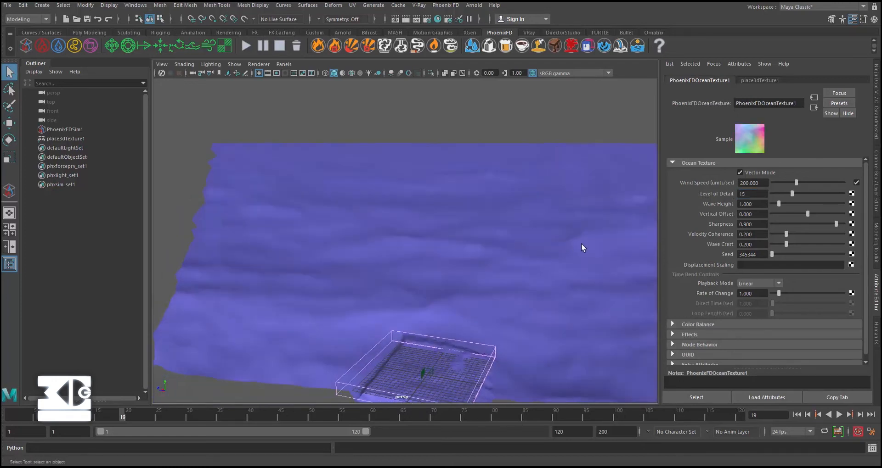
{"action": "left_click_drag", "start_coordinate": [505, 248], "coordinate": [663, 234], "text": "alt"}
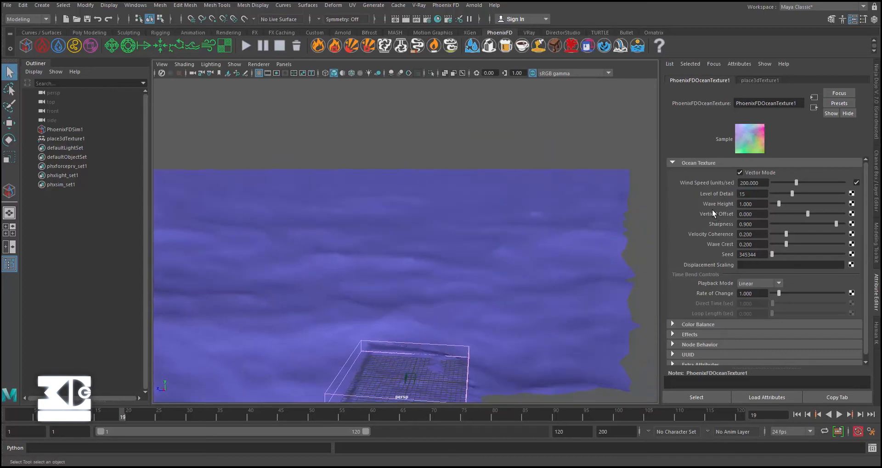
{"action": "left_click_drag", "start_coordinate": [524, 225], "coordinate": [463, 236], "text": "alt"}
{"action": "scroll", "coordinate": [448, 233], "scroll_direction": "up", "scroll_amount": 1}
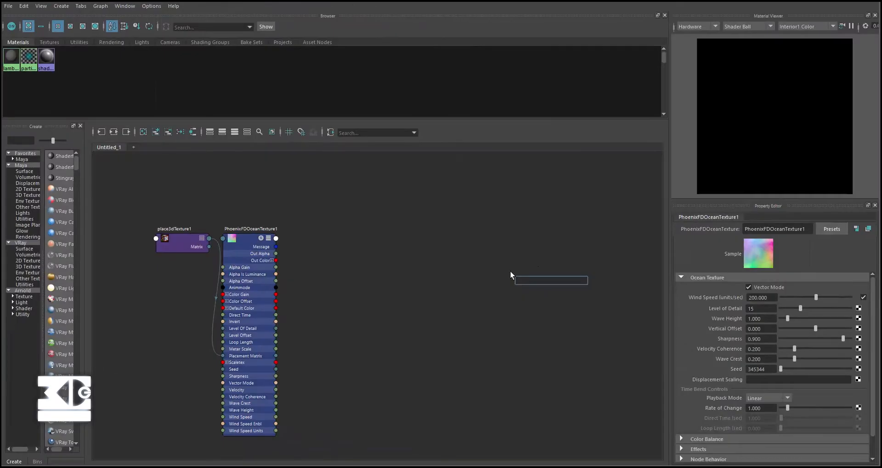
Create a VRayMtl material in the Hypershade graph, placed beside the ocean texture node.
{"action": "type", "text": "vrayt"}
{"action": "key", "text": "BackSpace"}
{"action": "type", "text": "mt"}
{"action": "key", "text": "Down"}
{"action": "key", "text": "Down"}
{"action": "key", "text": "Up"}
{"action": "key", "text": "Return"}
{"action": "left_click_drag", "start_coordinate": [511, 248], "coordinate": [489, 271]}
{"action": "left_click", "coordinate": [416, 275]}
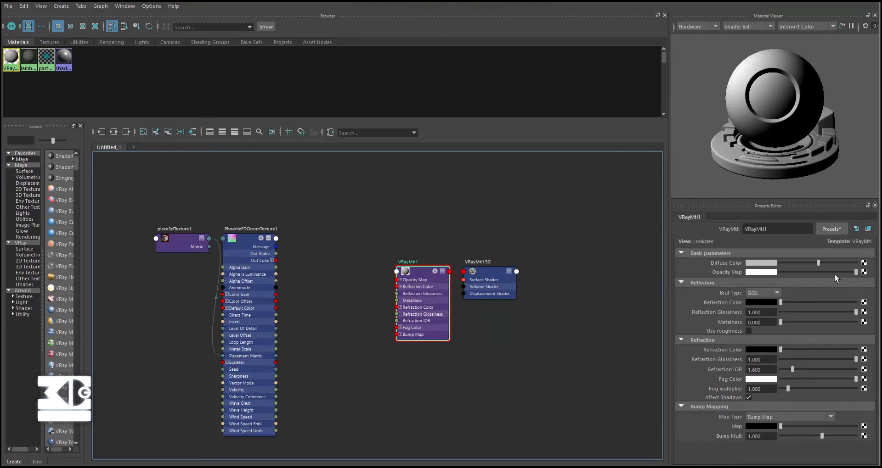
Make the V-Ray material's diffuse color black and its reflection and refraction colors fully white.
{"action": "left_click_drag", "start_coordinate": [818, 262], "coordinate": [745, 265]}
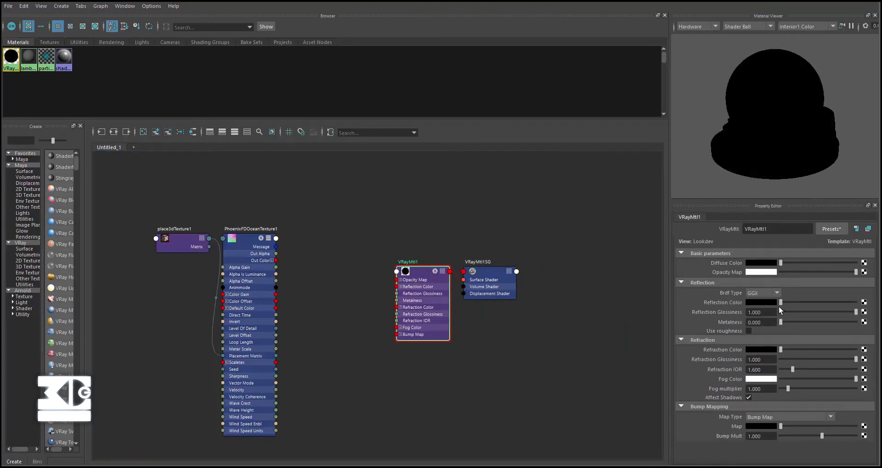
{"action": "left_click_drag", "start_coordinate": [782, 303], "coordinate": [807, 304]}
{"action": "left_click_drag", "start_coordinate": [872, 306], "coordinate": [872, 308]}
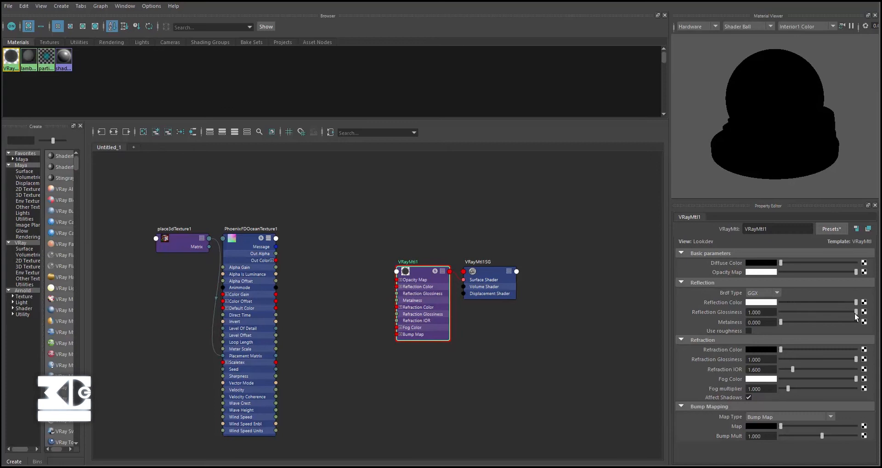
{"action": "left_click_drag", "start_coordinate": [783, 351], "coordinate": [863, 355]}
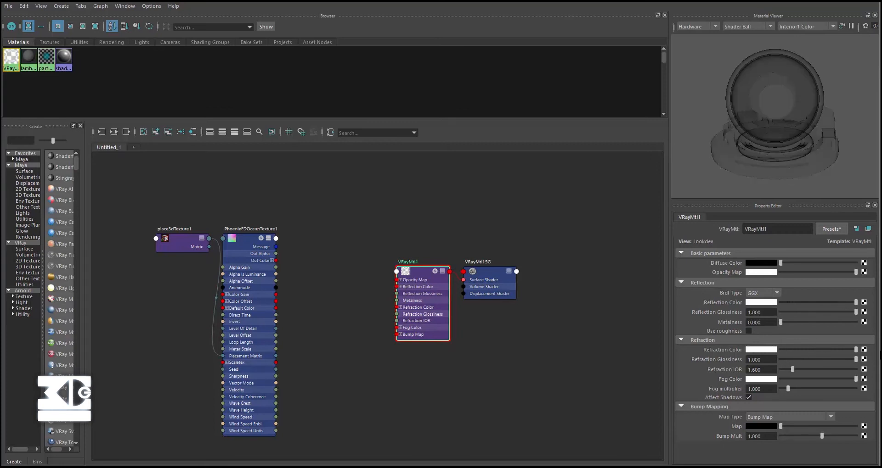
Set the material's fog multiplier to 0.010 and its fog color to hue 185 with saturation 0.551.
{"action": "left_click", "coordinate": [775, 388]}
{"action": "type", "text": ".010"}
{"action": "key", "text": "Return"}
{"action": "left_click", "coordinate": [758, 379]}
{"action": "left_click", "coordinate": [688, 405]}
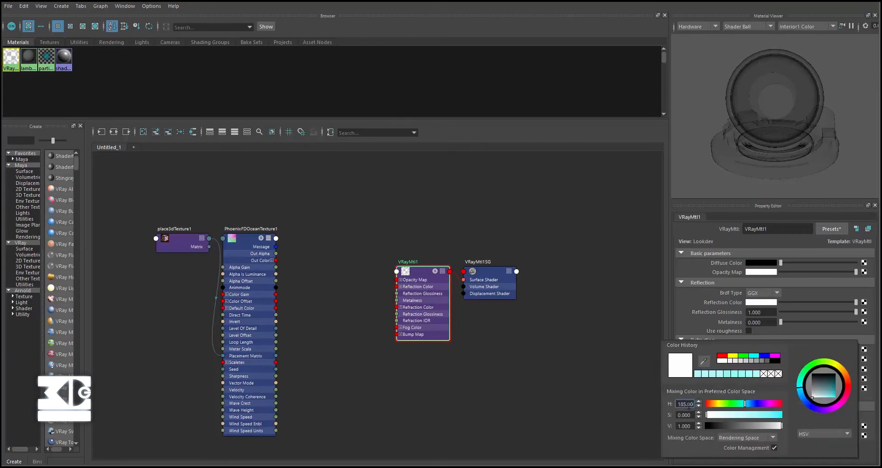
{"action": "left_click_drag", "start_coordinate": [677, 403], "coordinate": [717, 408]}
{"action": "type", "text": "185"}
{"action": "left_click", "coordinate": [691, 415]}
{"action": "left_click_drag", "start_coordinate": [693, 415], "coordinate": [672, 416]}
{"action": "type", "text": ".551"}
{"action": "key", "text": "Return"}
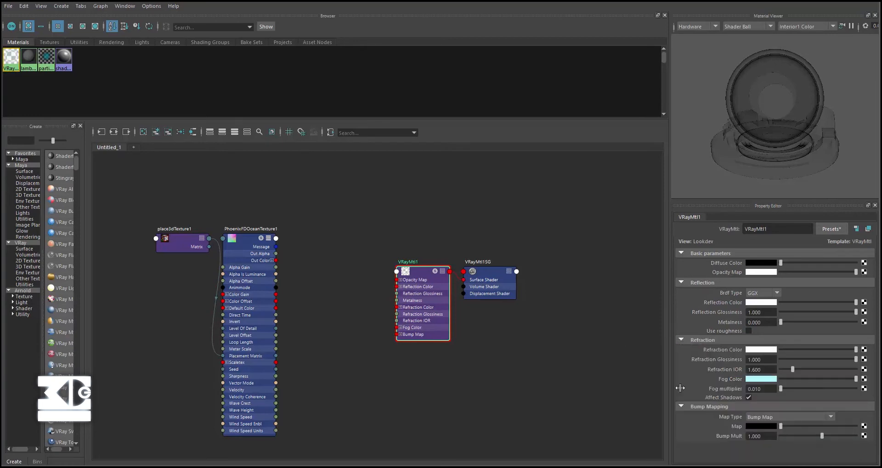
Set the material's fog bias to 0.5 in its full refraction attributes.
{"action": "left_click_drag", "start_coordinate": [670, 1], "coordinate": [0, 19]}
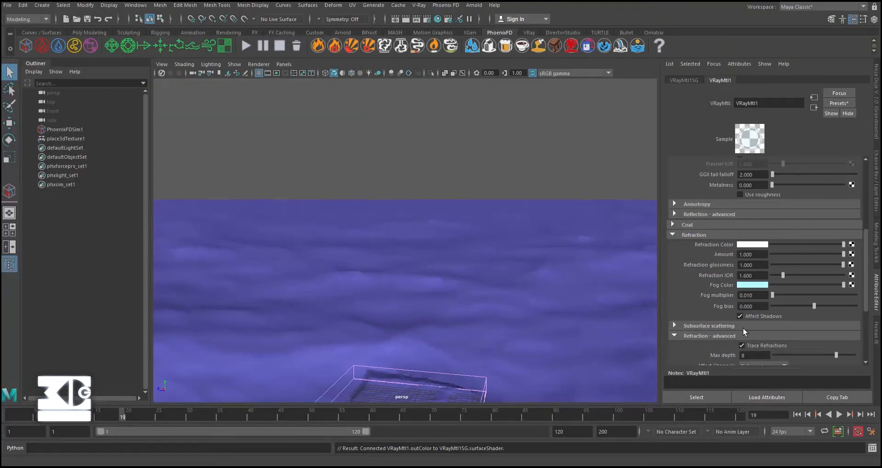
{"action": "left_click_drag", "start_coordinate": [757, 308], "coordinate": [707, 308]}
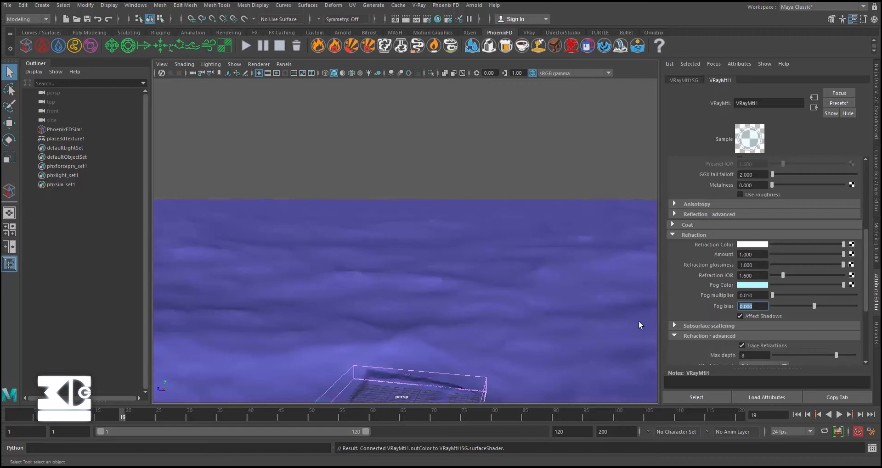
{"action": "type", "text": ".5"}
{"action": "key", "text": "Return"}
Assign the VRayMtl1 material to PhoenixFDSim1 and clear Hypershade out of the way.
{"action": "left_click_drag", "start_coordinate": [1, 64], "coordinate": [319, 167]}
{"action": "left_click", "coordinate": [63, 130]}
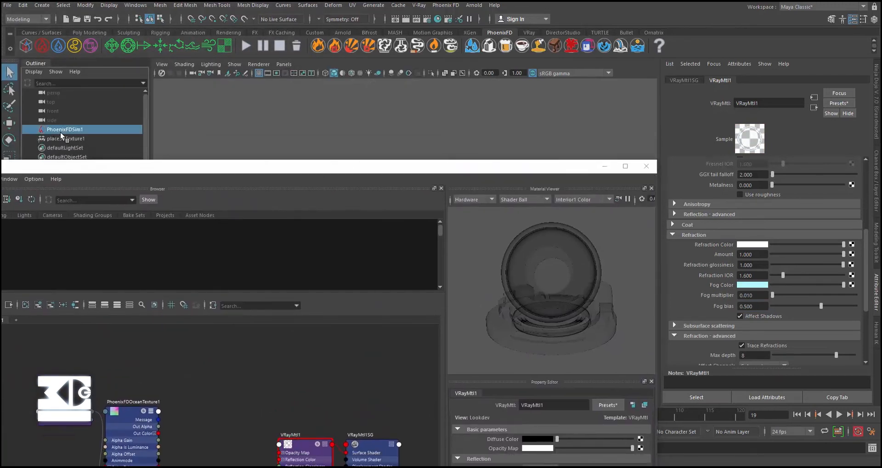
{"action": "right_click", "coordinate": [303, 442]}
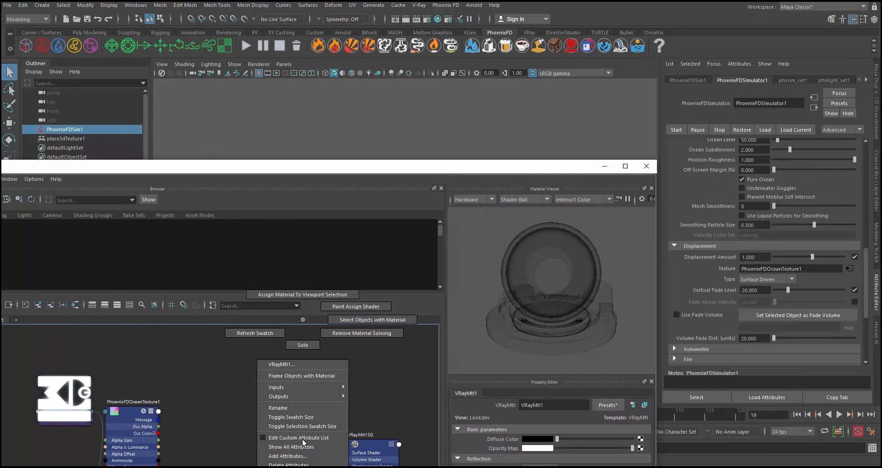
{"action": "left_click", "coordinate": [299, 294]}
{"action": "left_click_drag", "start_coordinate": [326, 170], "coordinate": [0, 151]}
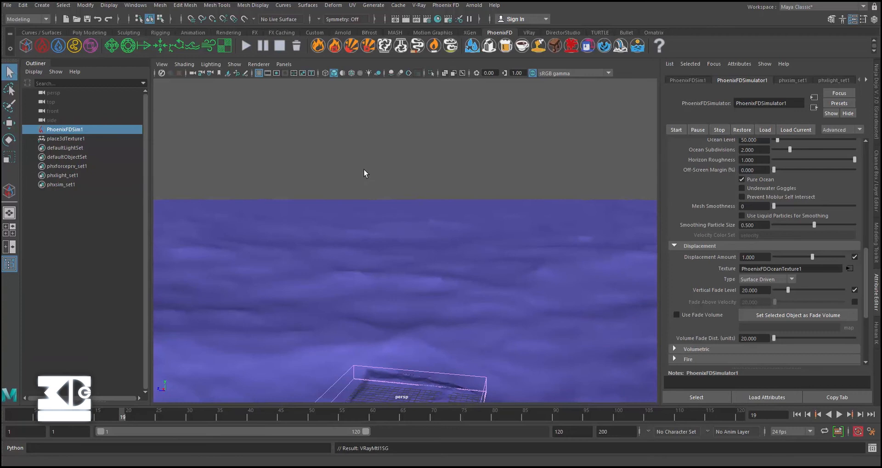
Create a V-Ray sun and a V-Ray sky from the render settings' environment overrides.
{"action": "left_click", "coordinate": [427, 19]}
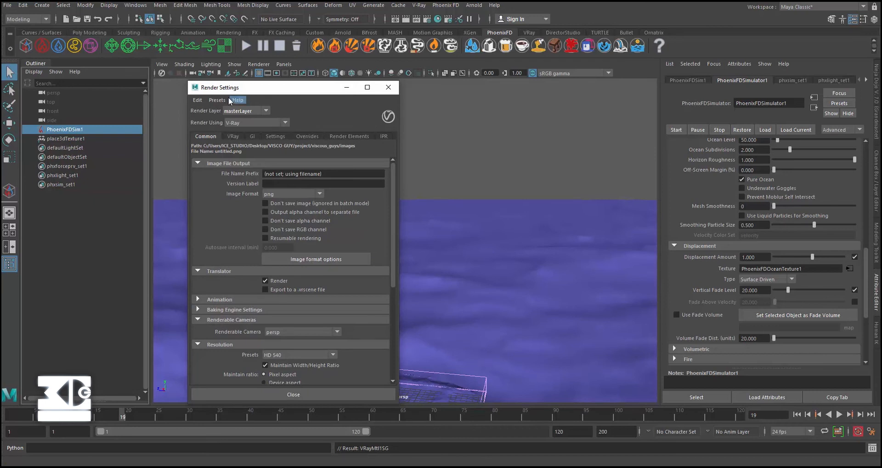
{"action": "left_click", "coordinate": [311, 137]}
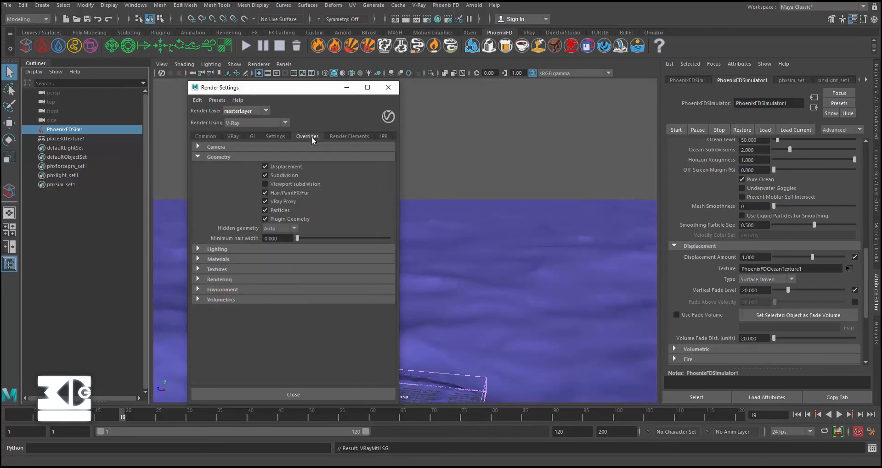
{"action": "left_click", "coordinate": [198, 289]}
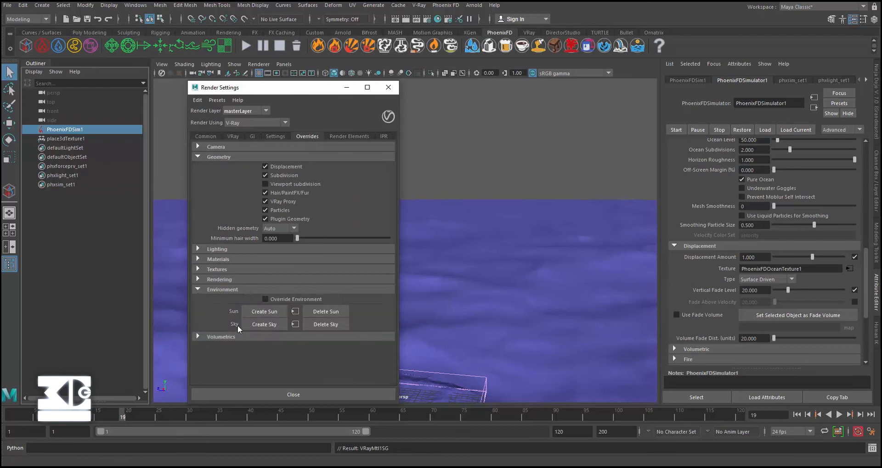
{"action": "left_click", "coordinate": [260, 313]}
{"action": "left_click", "coordinate": [252, 326]}
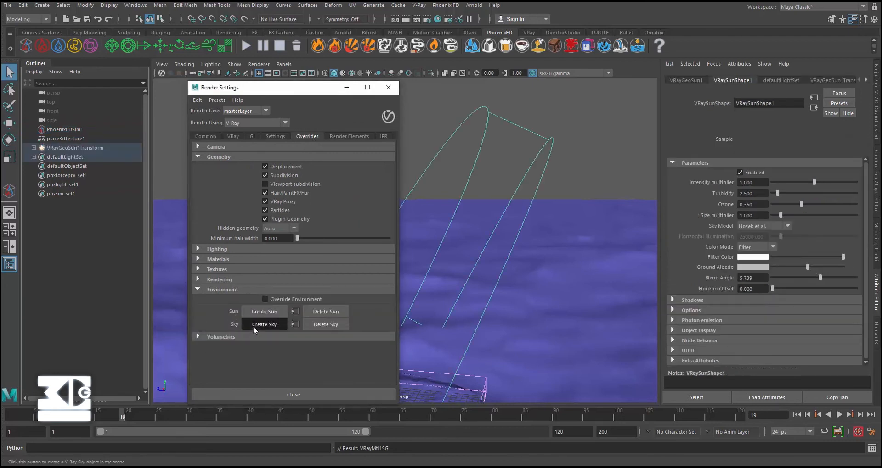
{"action": "left_click", "coordinate": [389, 87]}
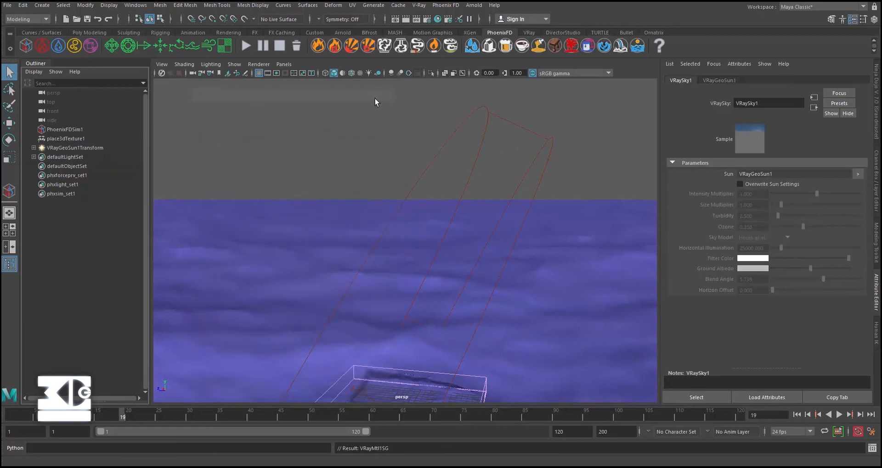
Select the V-Ray sun beside the simulator grid and move it up and away from the grid.
{"action": "left_click_drag", "start_coordinate": [411, 301], "coordinate": [367, 295], "text": "alt"}
{"action": "middle_click_drag", "start_coordinate": [356, 295], "coordinate": [354, 294], "text": "alt"}
{"action": "left_click_drag", "start_coordinate": [354, 293], "coordinate": [357, 252], "text": "alt"}
{"action": "left_click", "coordinate": [356, 257]}
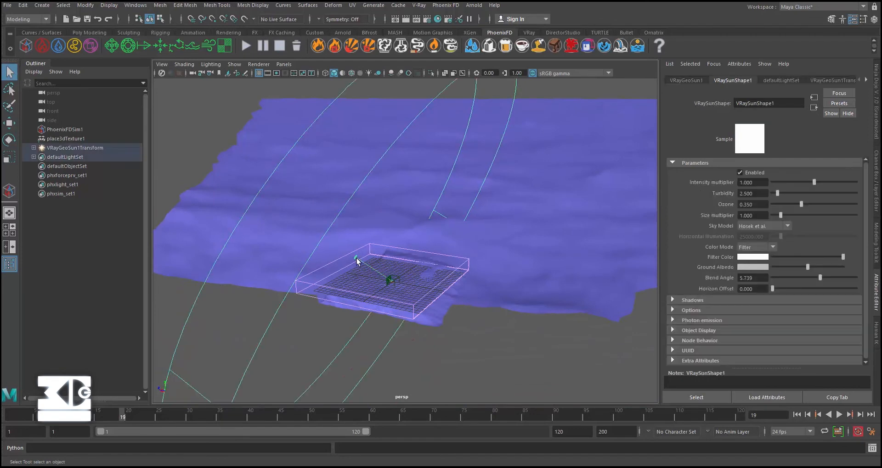
{"action": "key", "text": "w"}
{"action": "left_click_drag", "start_coordinate": [358, 262], "coordinate": [279, 128]}
{"action": "left_click", "coordinate": [259, 216]}
{"action": "left_click", "coordinate": [266, 243]}
Move the V-Ray sun far out over the ocean, low above the horizon, and frame it in the middle of the view.
{"action": "scroll", "coordinate": [281, 144], "scroll_direction": "down", "scroll_amount": 7}
{"action": "left_click_drag", "start_coordinate": [381, 212], "coordinate": [568, 178], "text": "alt"}
{"action": "middle_click_drag", "start_coordinate": [543, 214], "coordinate": [142, 265], "text": "alt"}
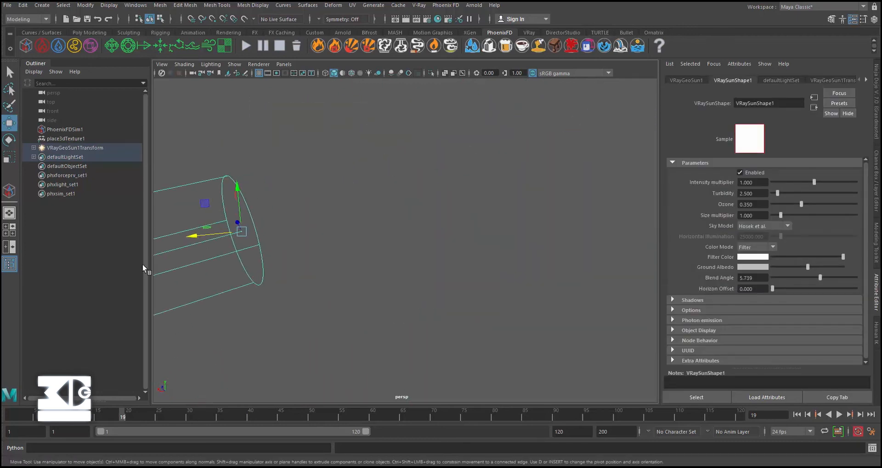
{"action": "middle_click_drag", "start_coordinate": [307, 236], "coordinate": [433, 205], "text": "alt"}
{"action": "scroll", "coordinate": [433, 205], "scroll_direction": "down", "scroll_amount": 3}
{"action": "left_click_drag", "start_coordinate": [373, 218], "coordinate": [558, 184]}
{"action": "left_click_drag", "start_coordinate": [345, 209], "coordinate": [381, 204], "text": "alt"}
{"action": "scroll", "coordinate": [382, 205], "scroll_direction": "up", "scroll_amount": 4}
{"action": "middle_click_drag", "start_coordinate": [396, 210], "coordinate": [412, 211], "text": "alt"}
{"action": "left_click_drag", "start_coordinate": [338, 184], "coordinate": [245, 185]}
{"action": "middle_click_drag", "start_coordinate": [331, 225], "coordinate": [406, 234], "text": "alt"}
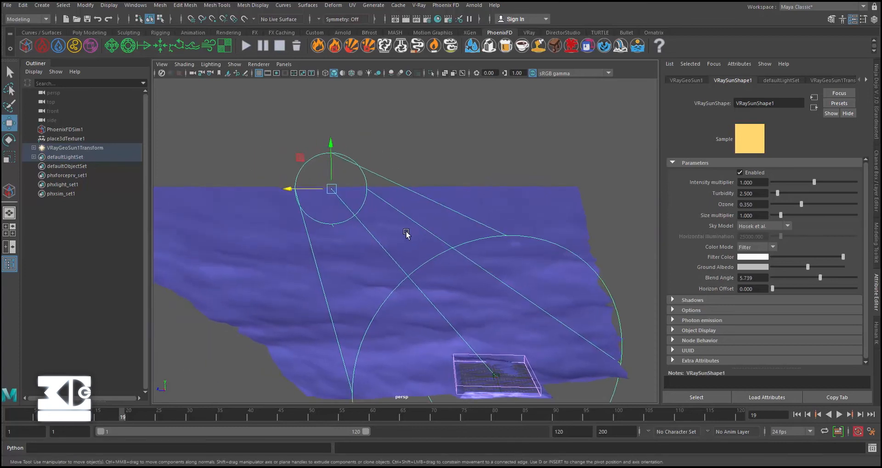
{"action": "left_click_drag", "start_coordinate": [370, 238], "coordinate": [390, 234], "text": "alt"}
{"action": "right_click_drag", "start_coordinate": [368, 219], "coordinate": [366, 288], "text": "alt"}
{"action": "left_click_drag", "start_coordinate": [366, 290], "coordinate": [351, 270], "text": "alt"}
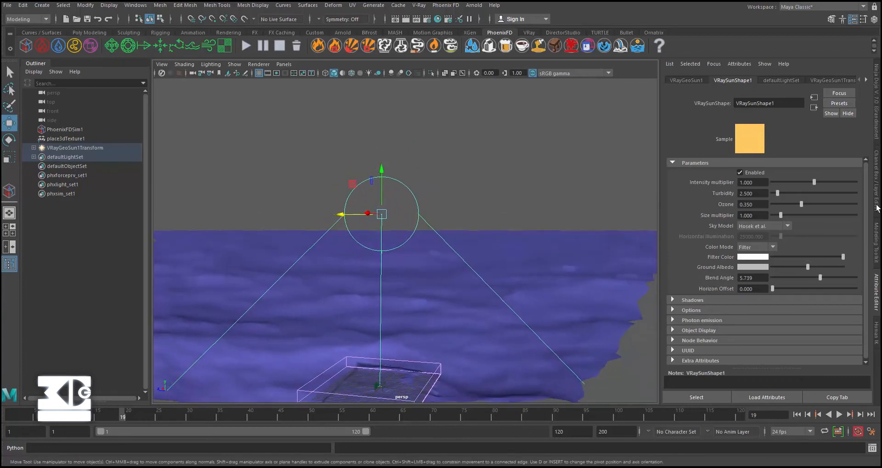
Set the sun's intensity multiplier to 0.015, ozone to 0.3 and blend angle to 2.
{"action": "left_click_drag", "start_coordinate": [759, 182], "coordinate": [698, 183]}
{"action": "type", "text": ".015"}
{"action": "key", "text": "Return"}
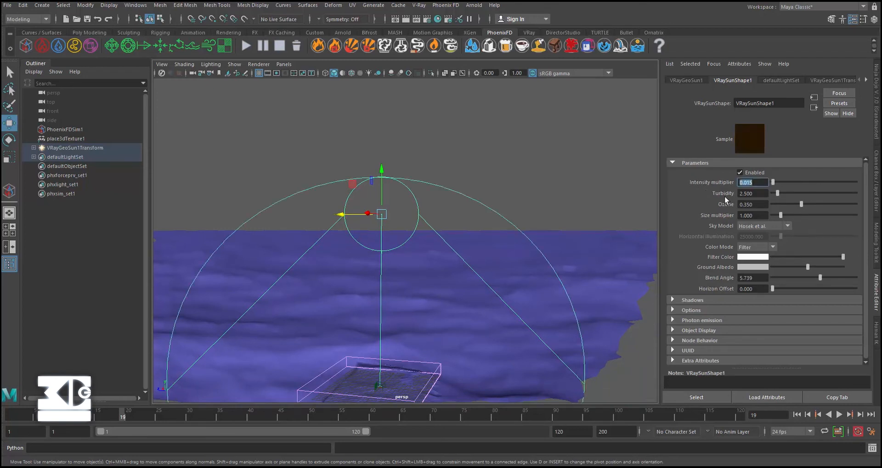
{"action": "left_click_drag", "start_coordinate": [762, 205], "coordinate": [698, 205]}
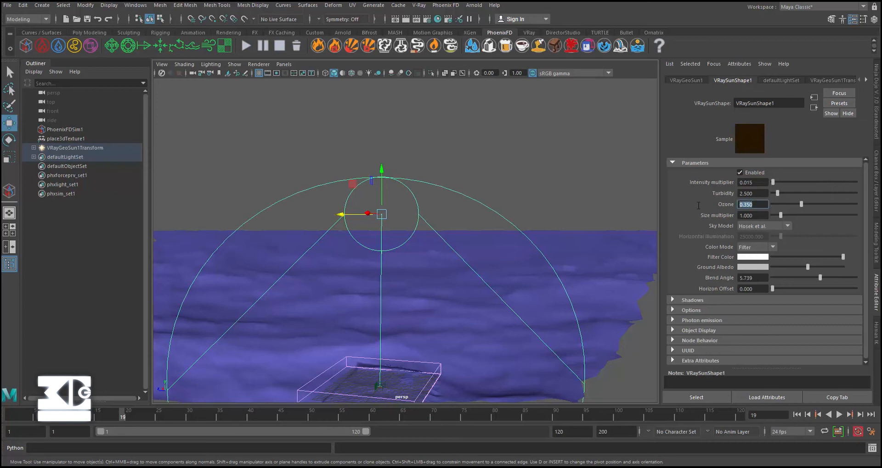
{"action": "type", "text": "0.3"}
{"action": "key", "text": "Return"}
{"action": "left_click_drag", "start_coordinate": [757, 278], "coordinate": [717, 274]}
{"action": "type", "text": "2"}
{"action": "key", "text": "Return"}
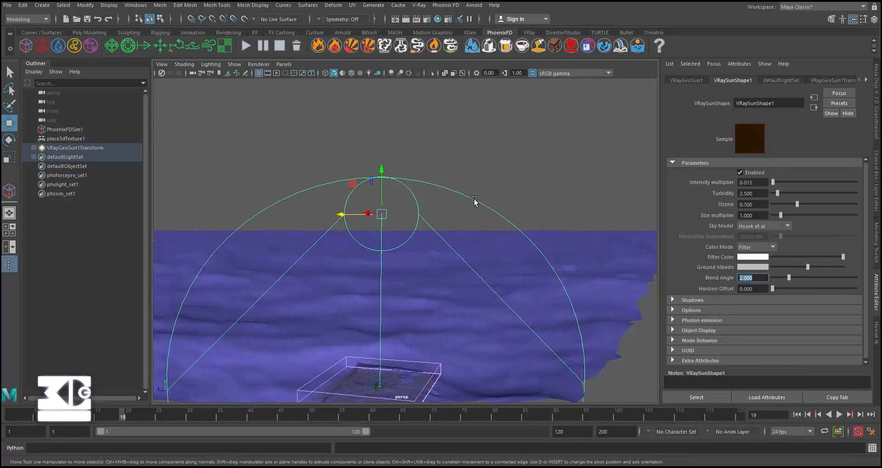
Reframe the sun over the horizon, nudge it slightly and start a V-Ray render of the perspective view.
{"action": "middle_click_drag", "start_coordinate": [409, 190], "coordinate": [420, 202], "text": "alt"}
{"action": "left_click_drag", "start_coordinate": [421, 203], "coordinate": [413, 201], "text": "alt"}
{"action": "left_click_drag", "start_coordinate": [394, 175], "coordinate": [395, 172]}
{"action": "left_click", "coordinate": [418, 6]}
{"action": "left_click", "coordinate": [430, 22]}
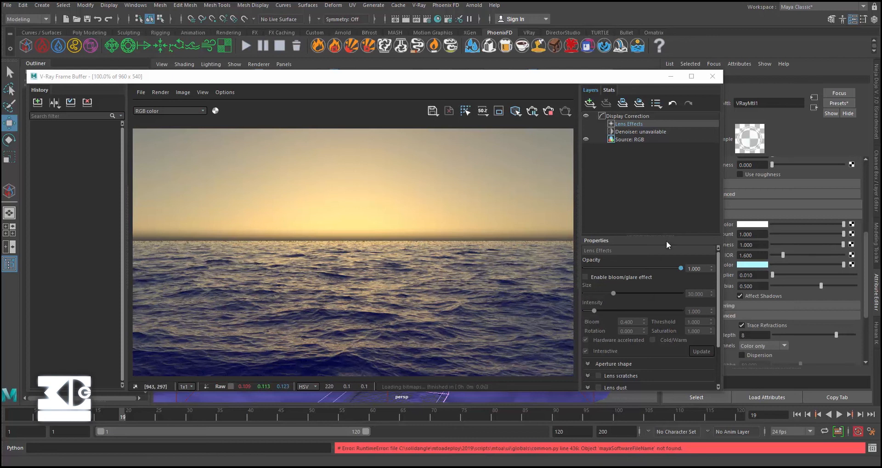
Lower the water material's fog color brightness slightly and reduce its reflection glossiness to 0.658 beside the running render.
{"action": "left_click_drag", "start_coordinate": [515, 85], "coordinate": [450, 94]}
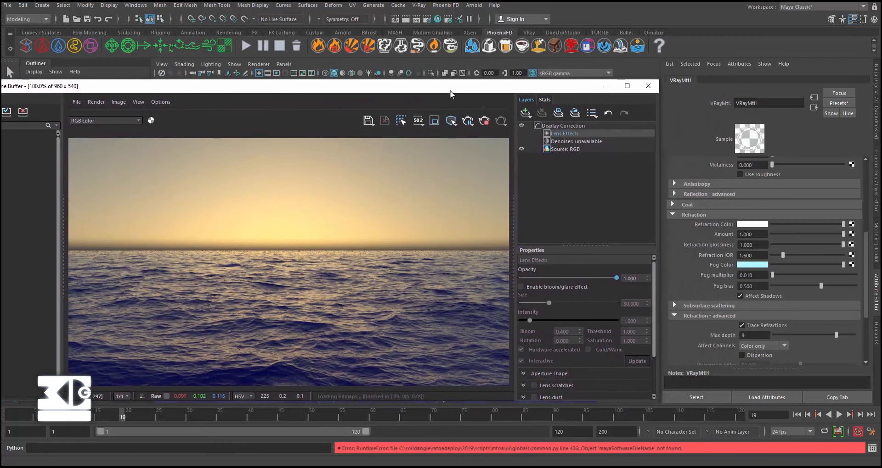
{"action": "left_click", "coordinate": [844, 265]}
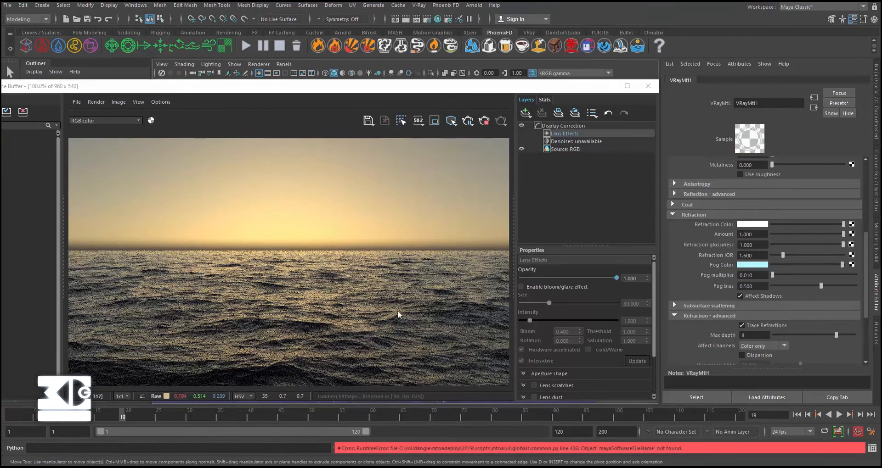
{"action": "scroll", "coordinate": [728, 261], "scroll_direction": "up", "scroll_amount": 2}
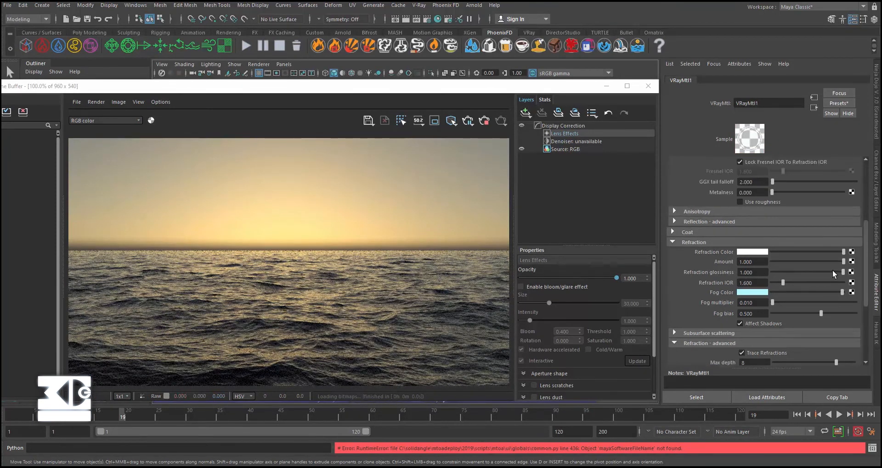
{"action": "scroll", "coordinate": [818, 257], "scroll_direction": "up", "scroll_amount": 6}
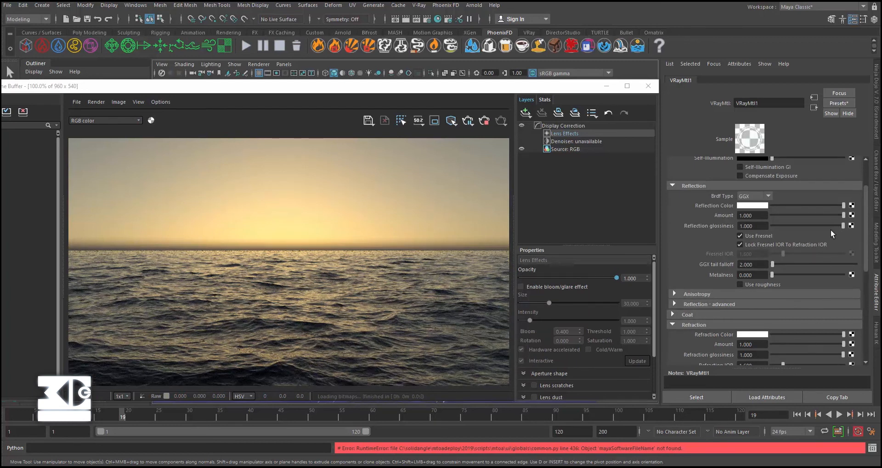
{"action": "left_click_drag", "start_coordinate": [825, 226], "coordinate": [818, 225]}
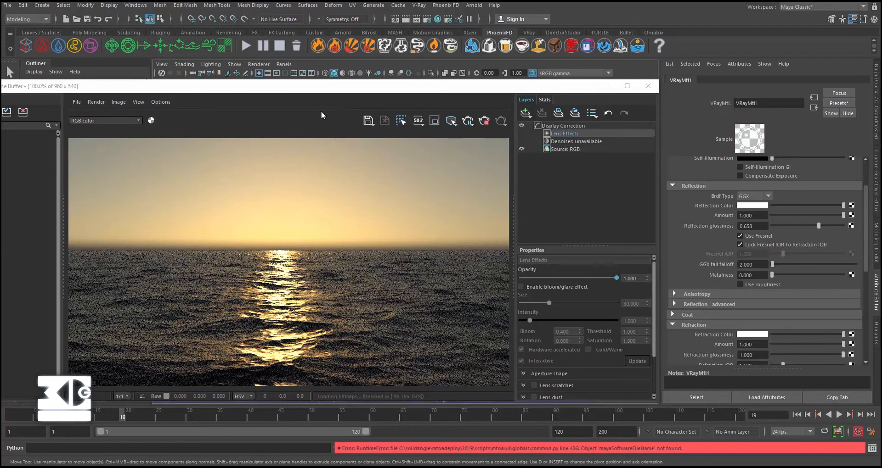
Shift the V-Ray sun sideways along the horizon to the right and bring the render back into view.
{"action": "left_click_drag", "start_coordinate": [323, 95], "coordinate": [0, 73]}
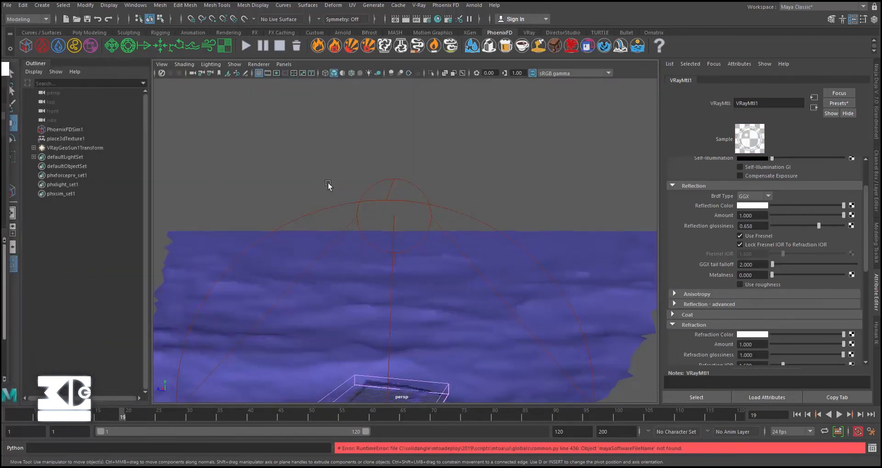
{"action": "left_click", "coordinate": [394, 216]}
{"action": "left_click_drag", "start_coordinate": [362, 217], "coordinate": [445, 214]}
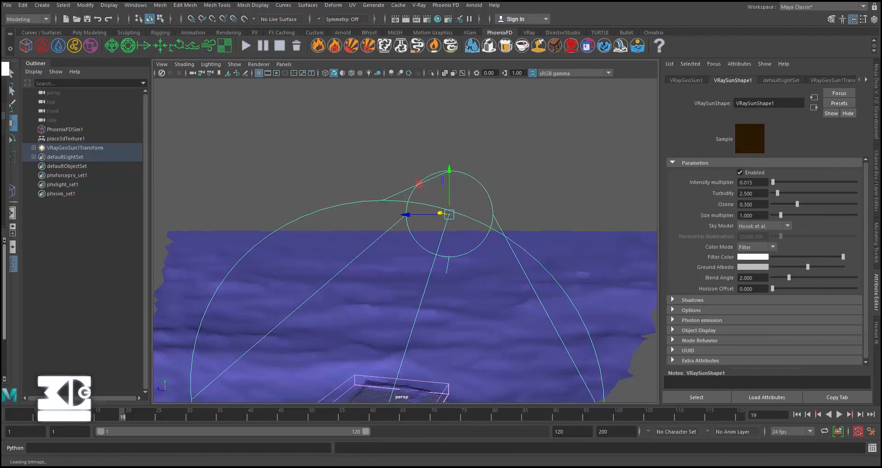
{"action": "left_click_drag", "start_coordinate": [2, 71], "coordinate": [417, 103]}
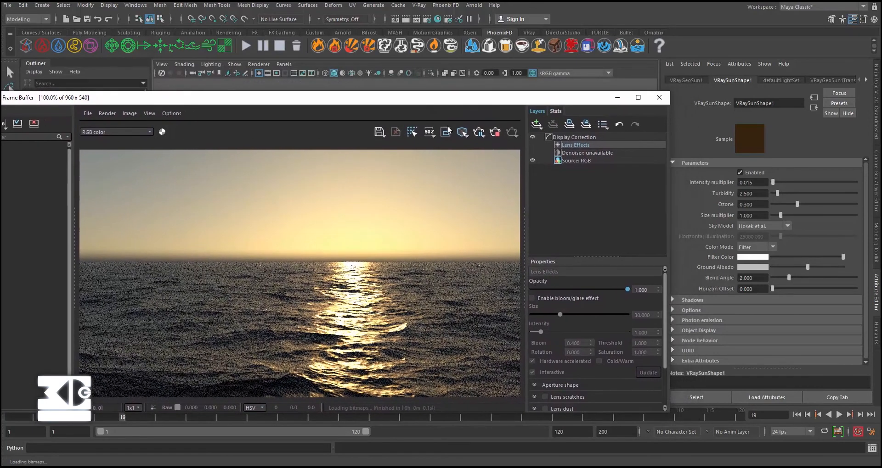
Set the sun's turbidity to 3 and its intensity multiplier to 0.02.
{"action": "left_click", "coordinate": [758, 194]}
{"action": "type", "text": "3"}
{"action": "key", "text": "Return"}
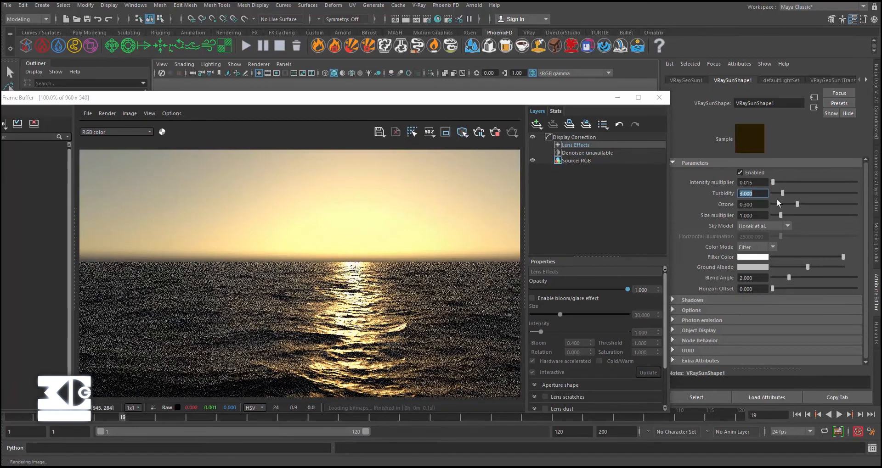
{"action": "left_click_drag", "start_coordinate": [761, 183], "coordinate": [669, 188]}
{"action": "type", "text": "0.02"}
{"action": "key", "text": "Return"}
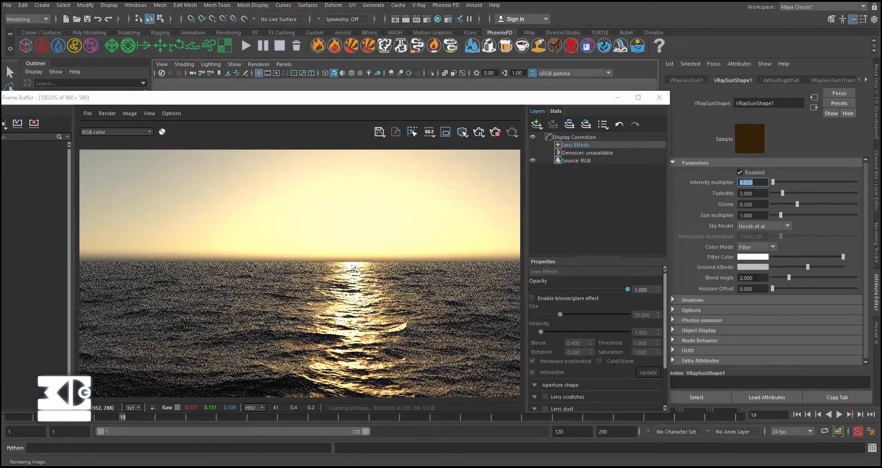
Raise the V-Ray sun slightly above the horizon and check the updated render.
{"action": "left_click_drag", "start_coordinate": [499, 100], "coordinate": [570, 197]}
{"action": "left_click_drag", "start_coordinate": [449, 167], "coordinate": [447, 152]}
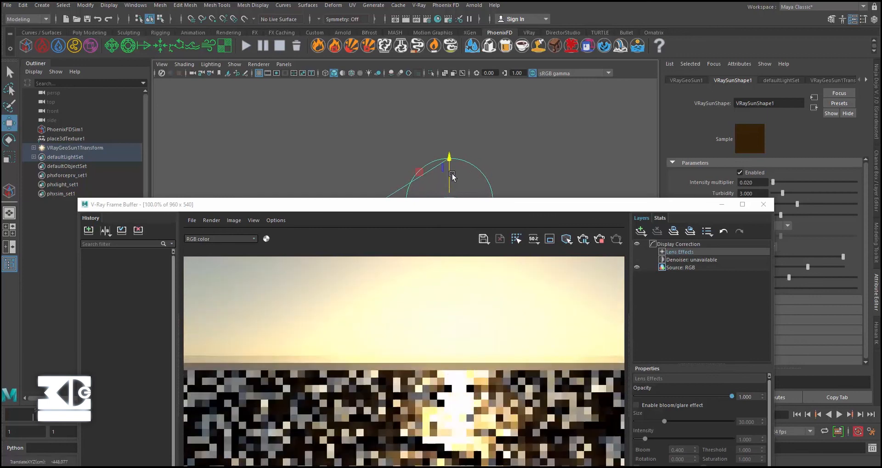
{"action": "left_click_drag", "start_coordinate": [450, 205], "coordinate": [404, 123]}
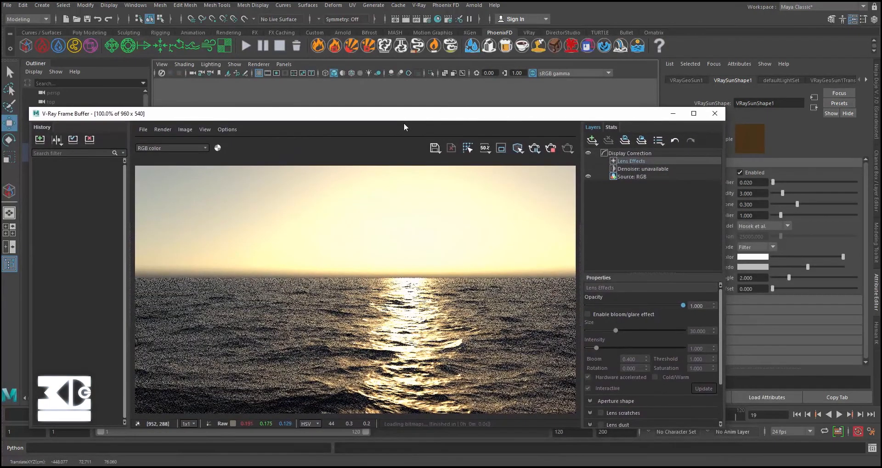